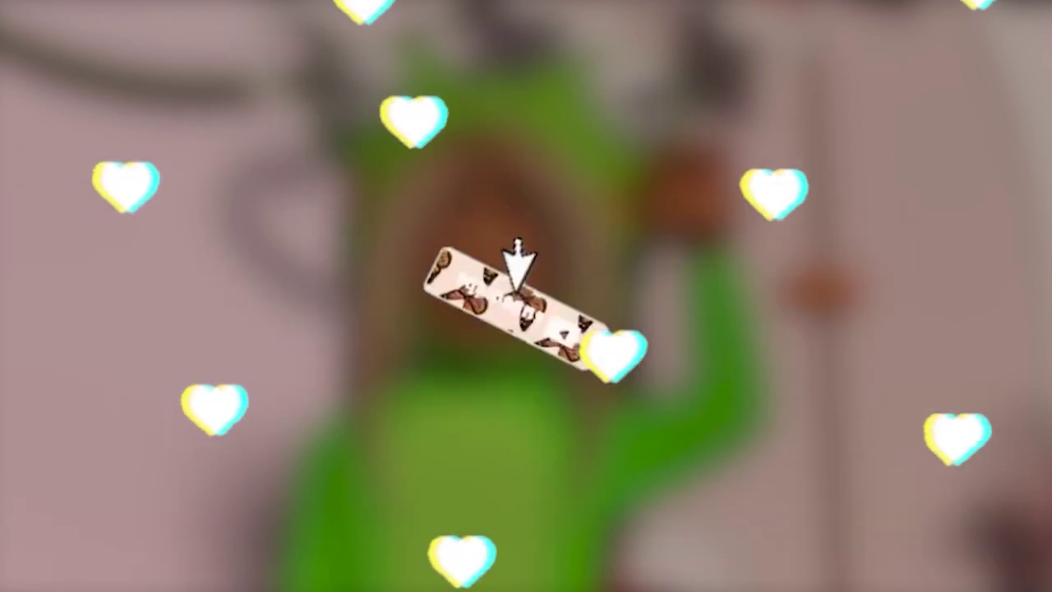
Step: Load a second R15 avatar from the other player's username beside the existing character
left_click(113, 58)
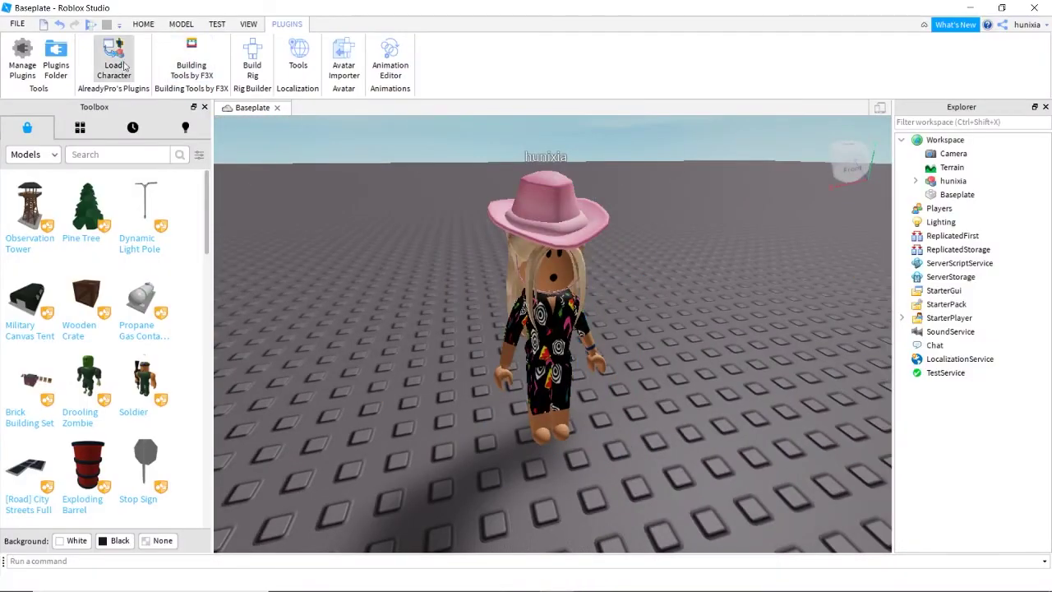
type("wormypowerg")
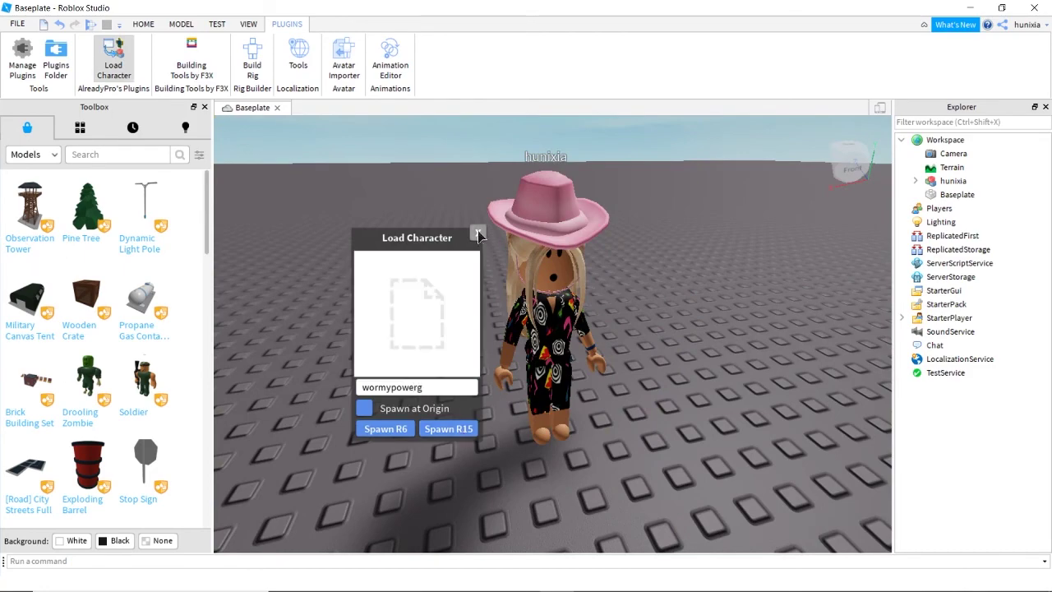
left_click(479, 236)
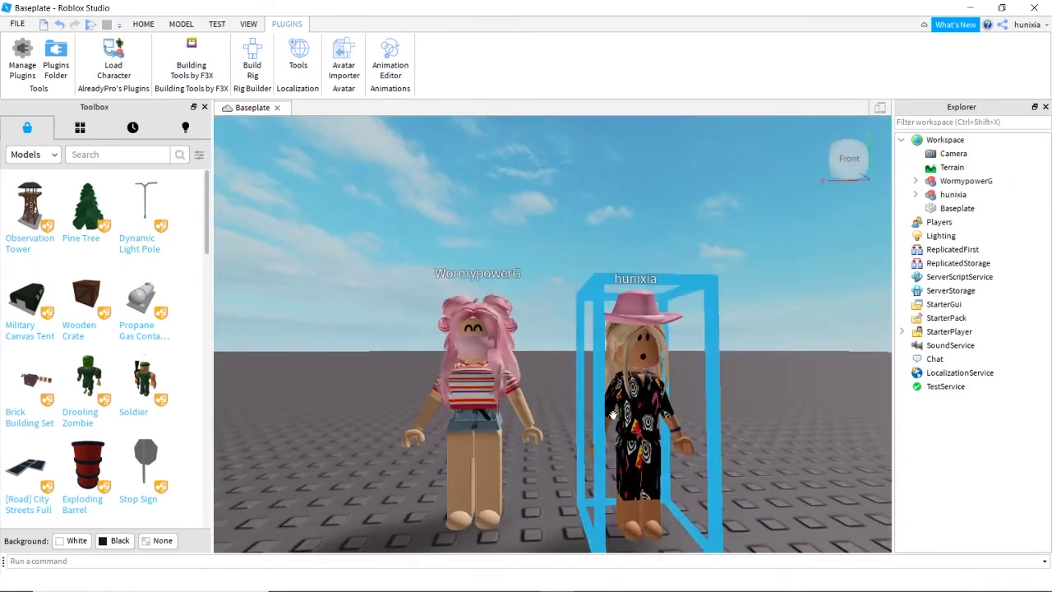
Step: Delete the Strawberry Hair Bow, SpaceBUNS hair and face accessory from the striped-shirt character
left_click(916, 181)
left_click(990, 277)
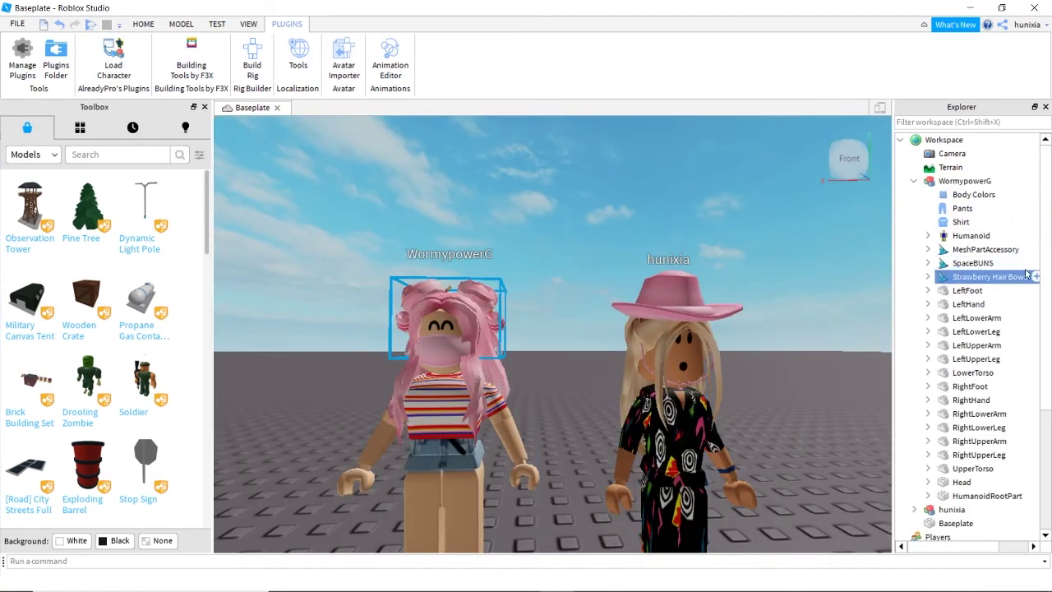
left_click(1018, 264, "ctrl")
key("Delete")
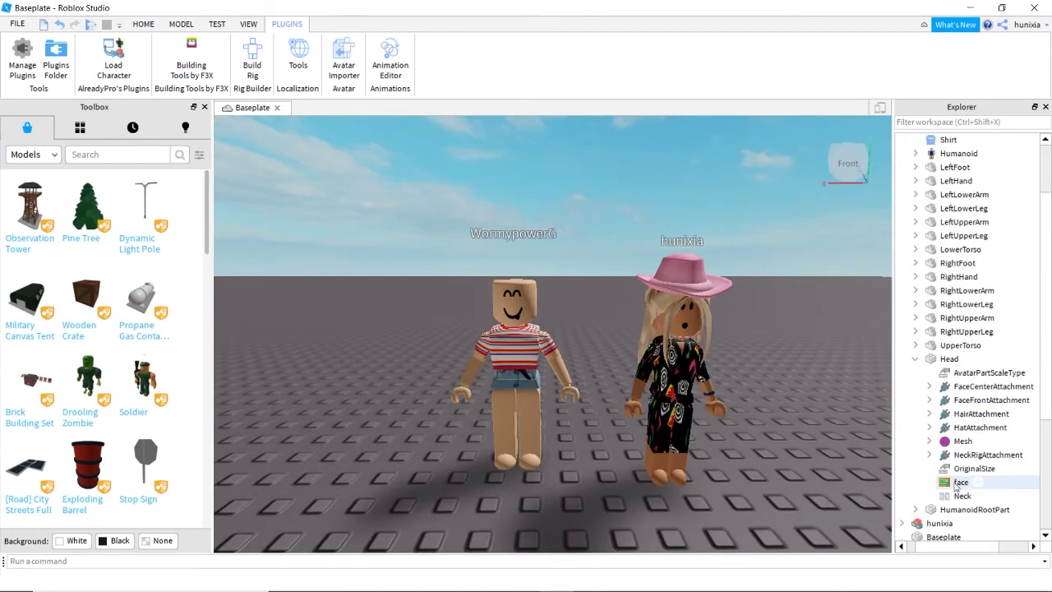
Step: Delete the face decals from both characters' heads, and strip the hat and hair from the character in the black outfit
left_click(957, 482)
key("Delete")
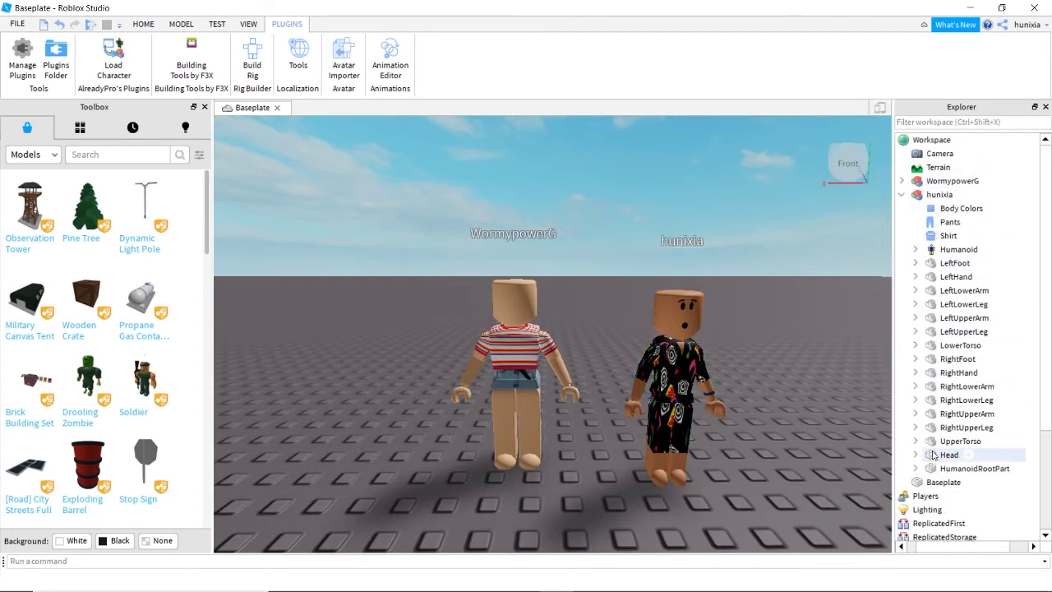
right_click(933, 454)
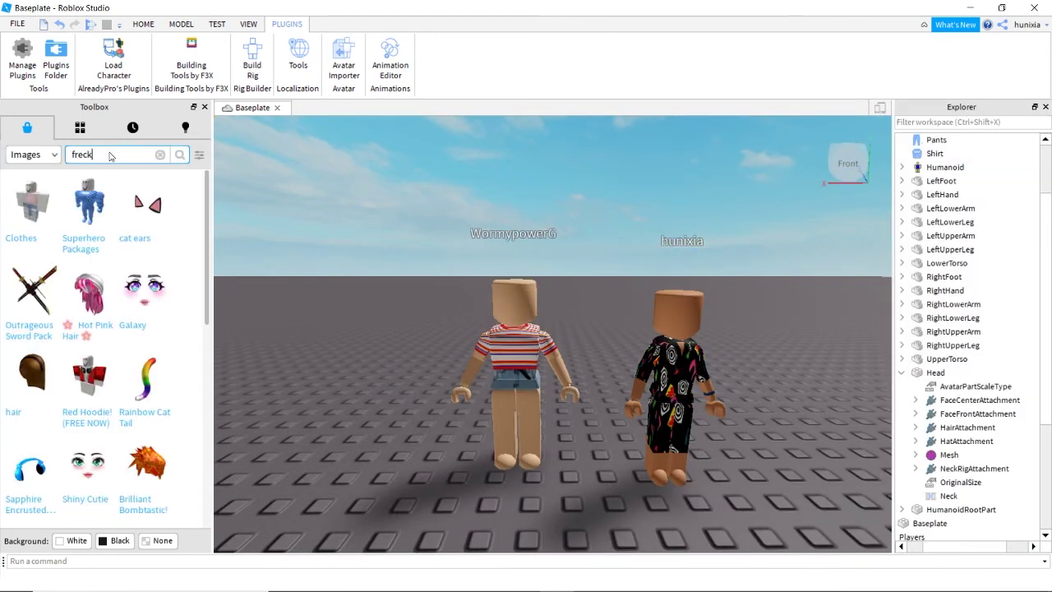
Step: Search the image library for freckles and apply a Freckles decal to the characters' heads
type("les")
key("Return")
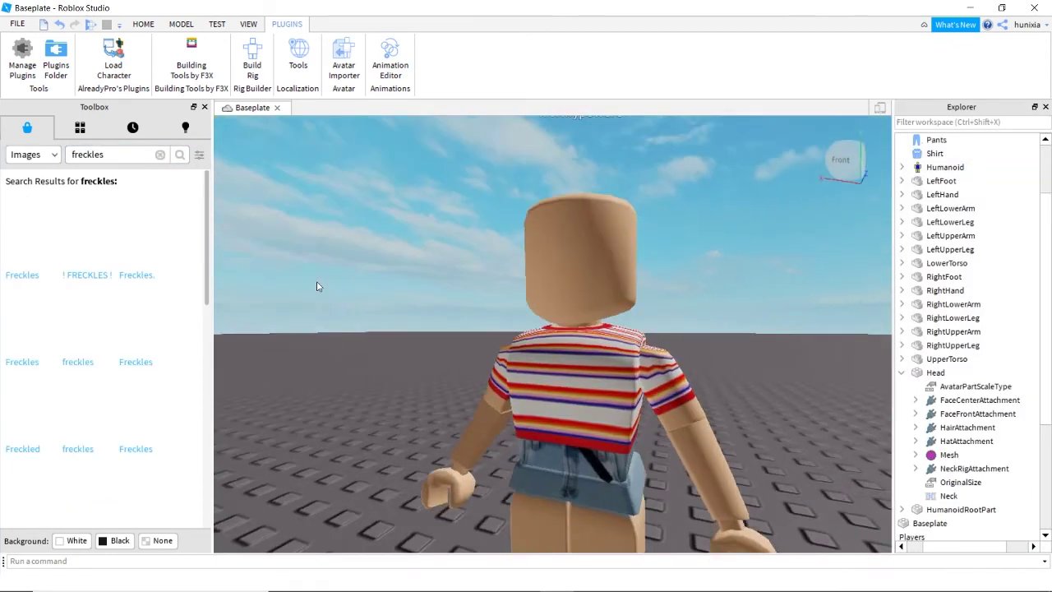
left_click_drag(30, 239, 519, 290)
scroll(709, 225, "up", 2)
scroll(703, 222, "down", 3)
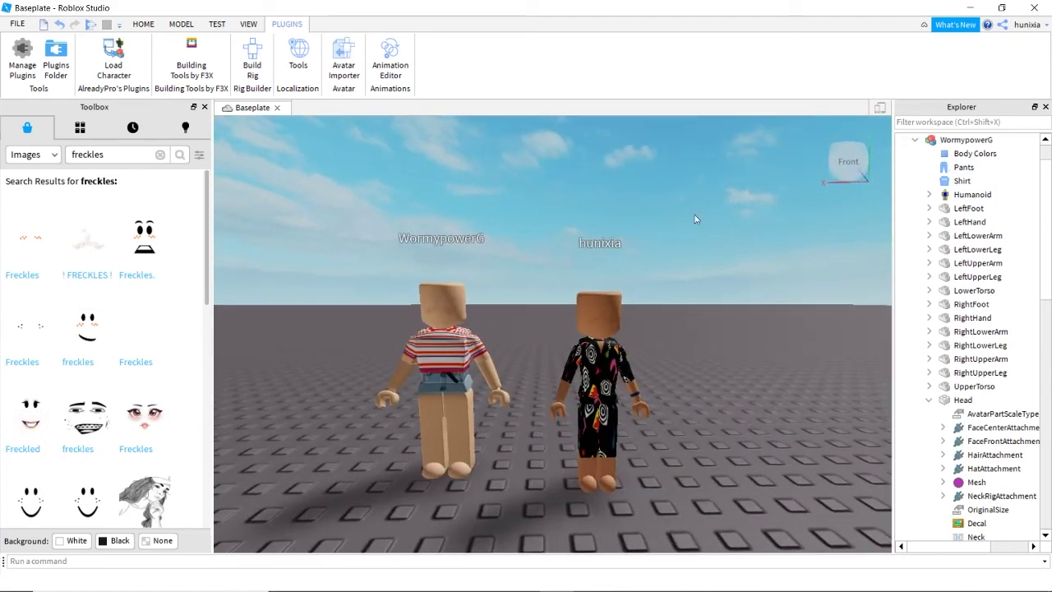
Step: Search the model library for wig and look through the available hairstyles
left_click(36, 174)
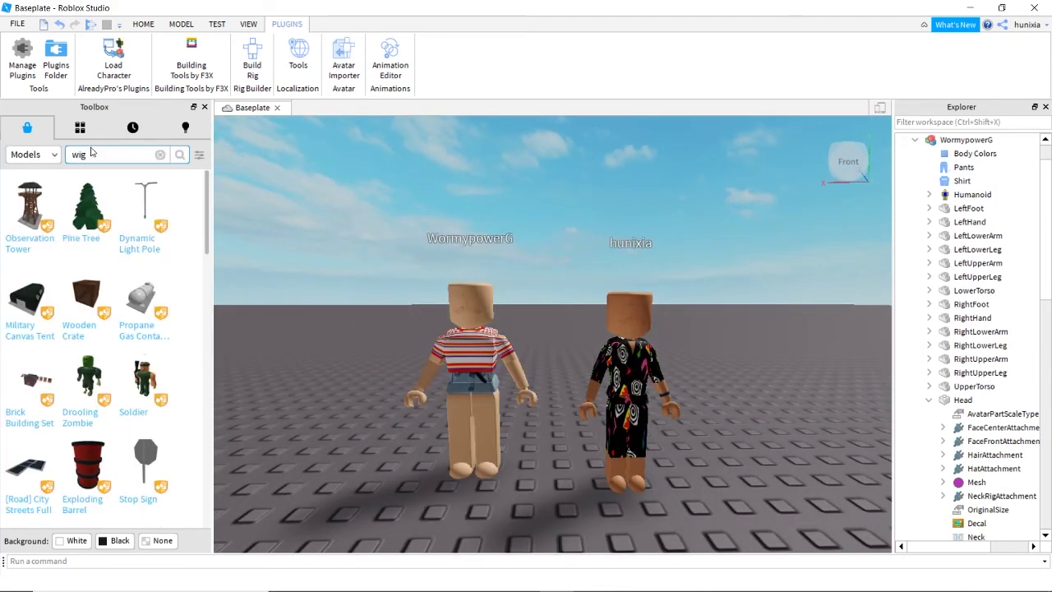
scroll(123, 247, "down", 5)
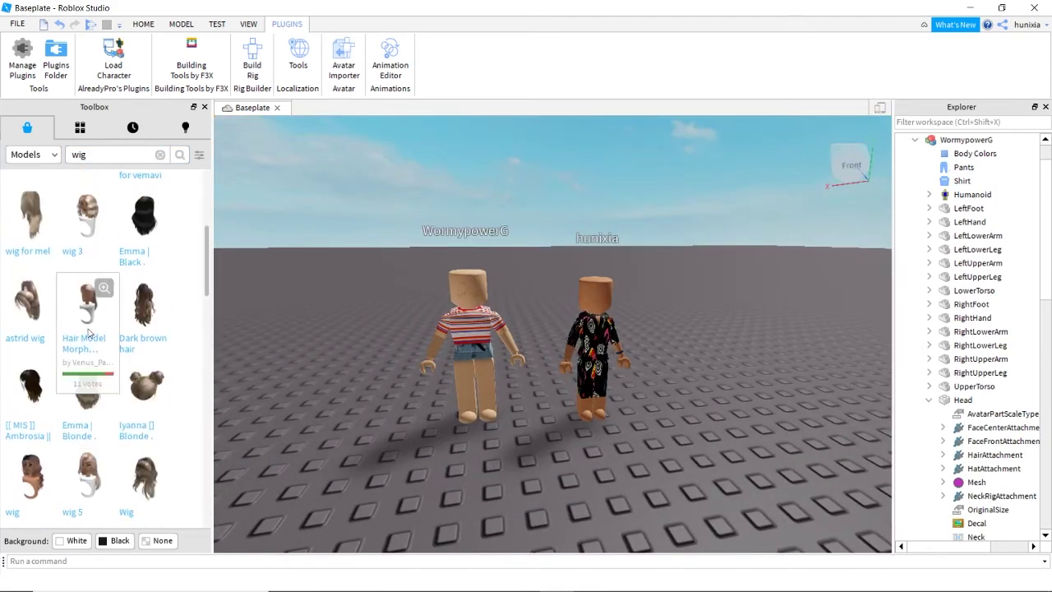
scroll(67, 365, "down", 5)
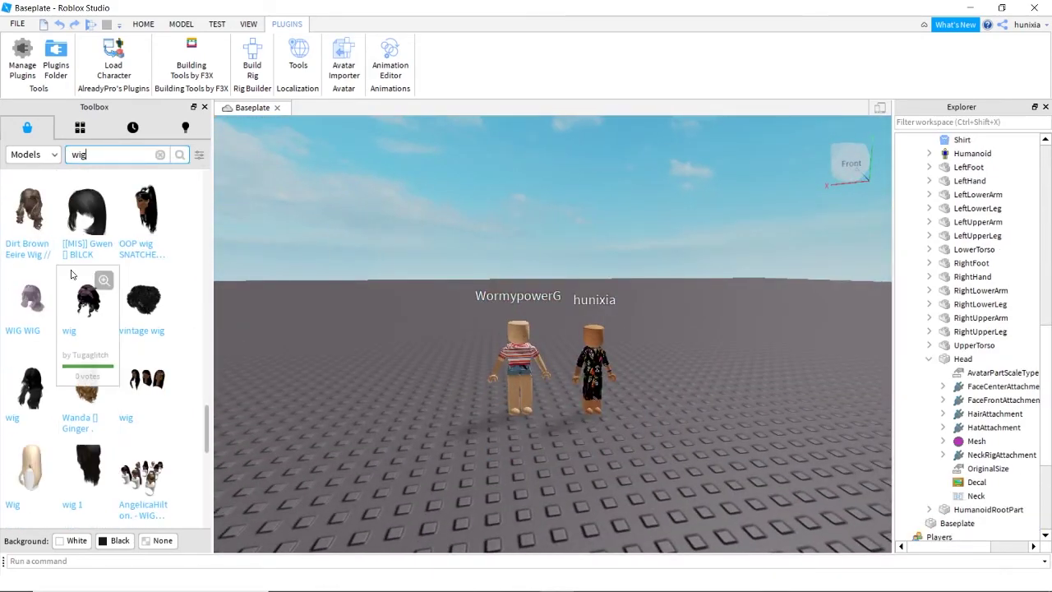
left_click_drag(71, 274, 355, 377)
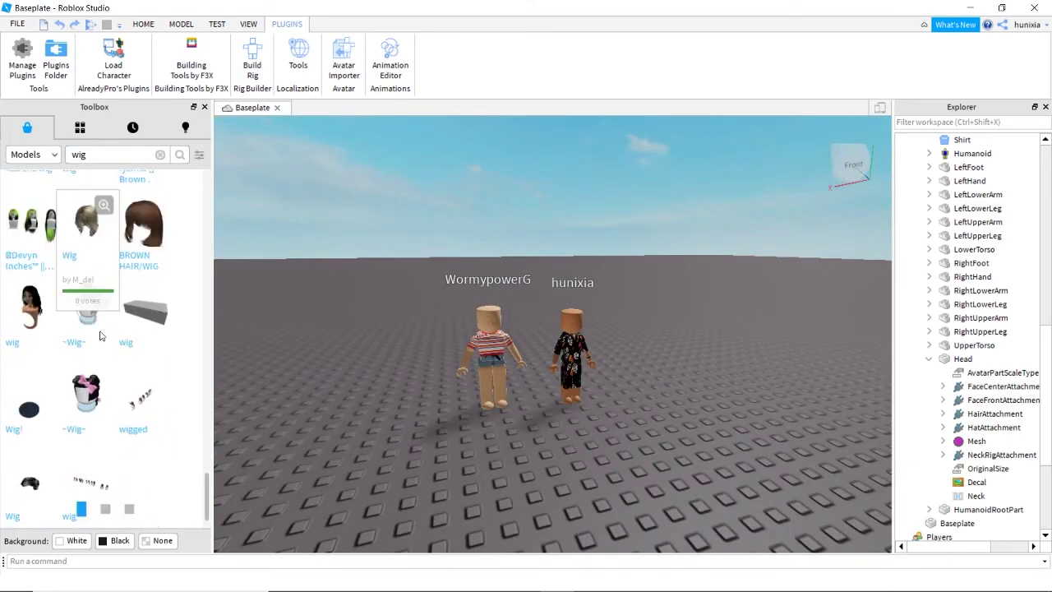
scroll(100, 335, "down", 1)
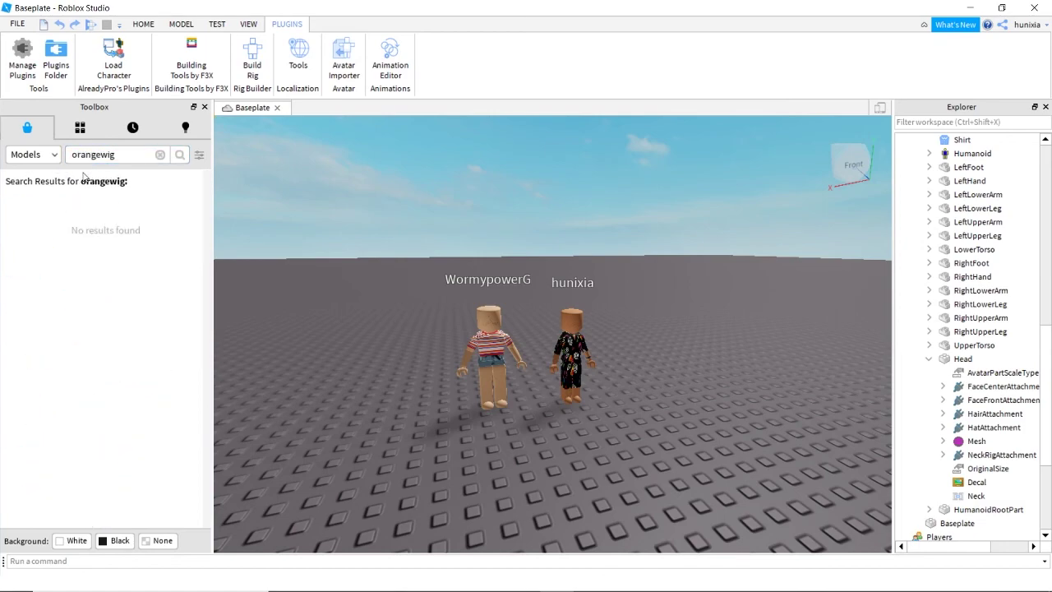
Step: Search the models for orange wig, insert the "not wigs" set to inspect it and delete it
key("Return")
left_click(34, 241)
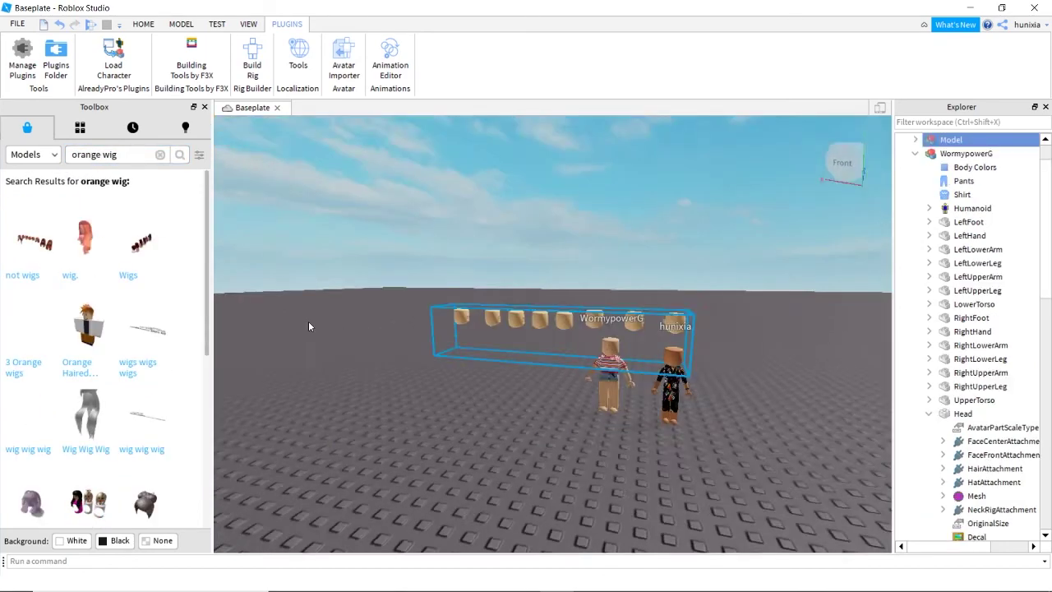
key("f")
key("Delete")
Step: Try out a long orange wig from the orange wig results, delete it and browse the remaining models
scroll(93, 304, "down", 10)
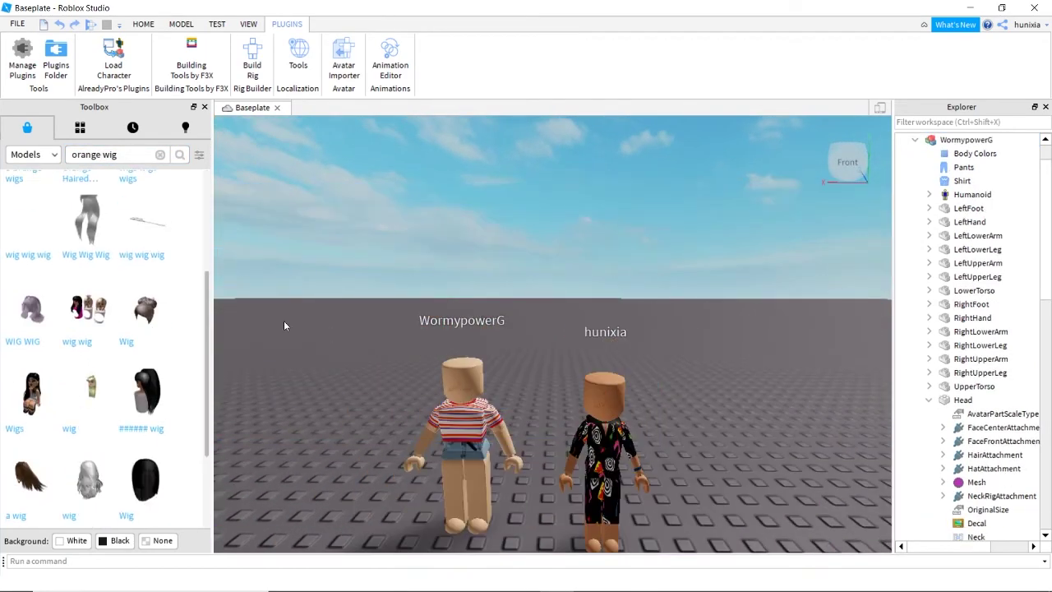
left_click(85, 337)
key("f")
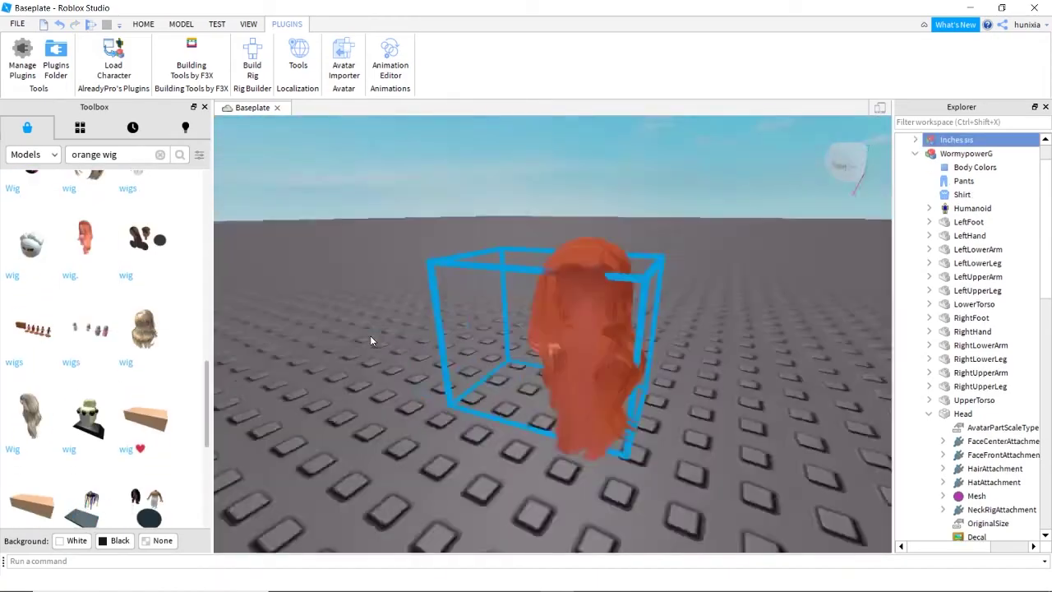
key("Delete")
scroll(112, 359, "down", 5)
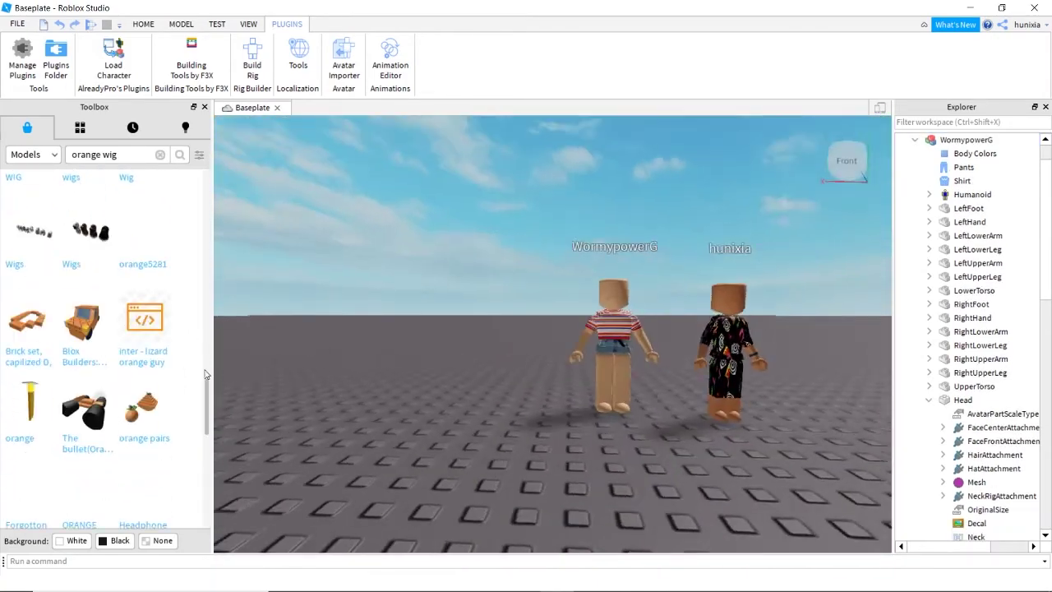
scroll(383, 360, "down", 3)
scroll(72, 385, "down", 4)
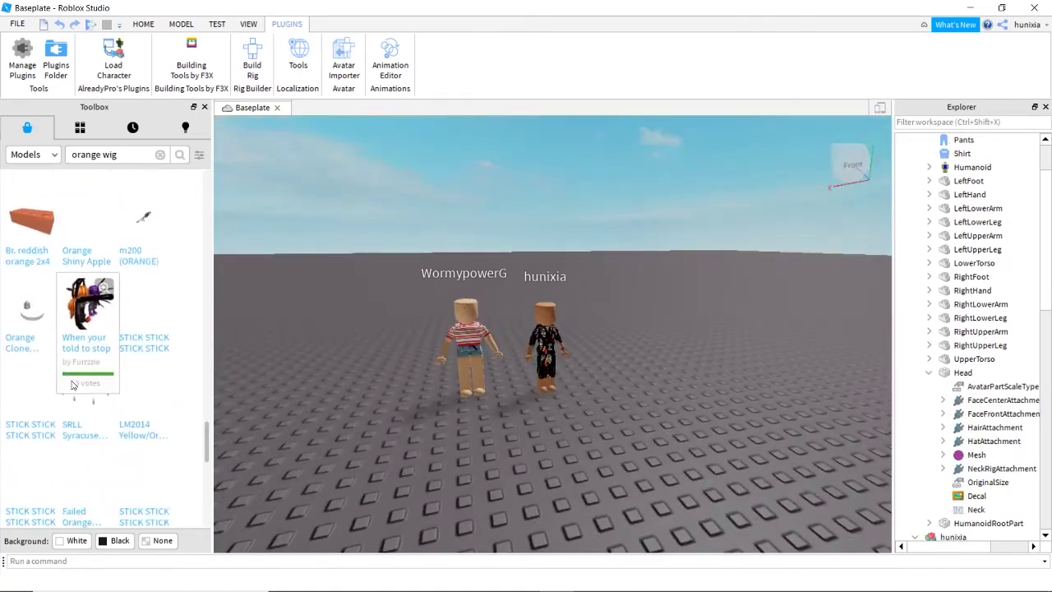
Step: Try out the curly wig and a set of wigs on mannequin heads from the wig results, and remove them
left_click_drag(87, 395, 323, 386)
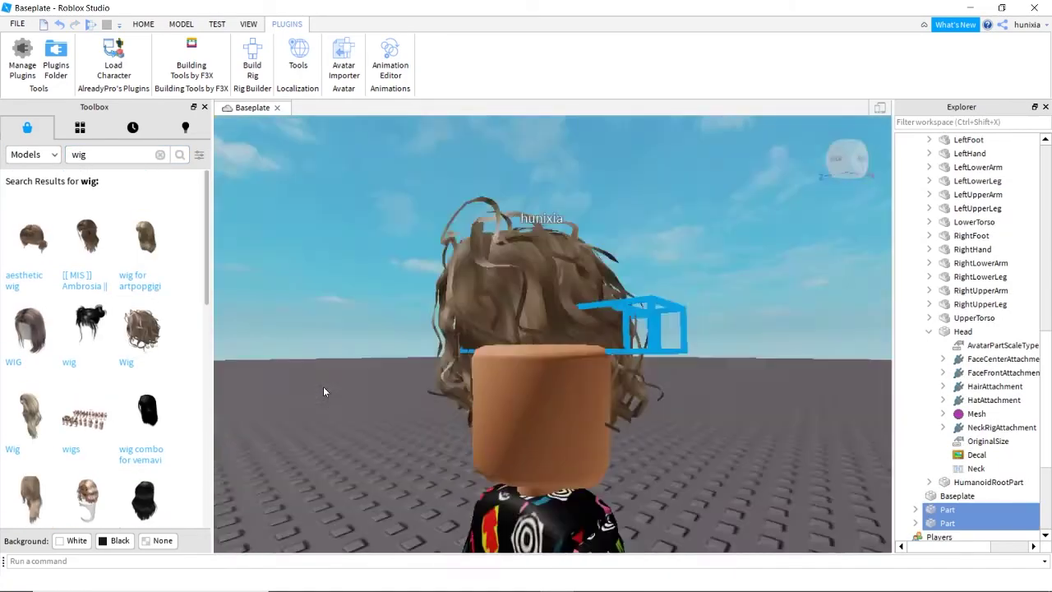
left_click(181, 24)
right_click_drag(507, 329, 507, 329)
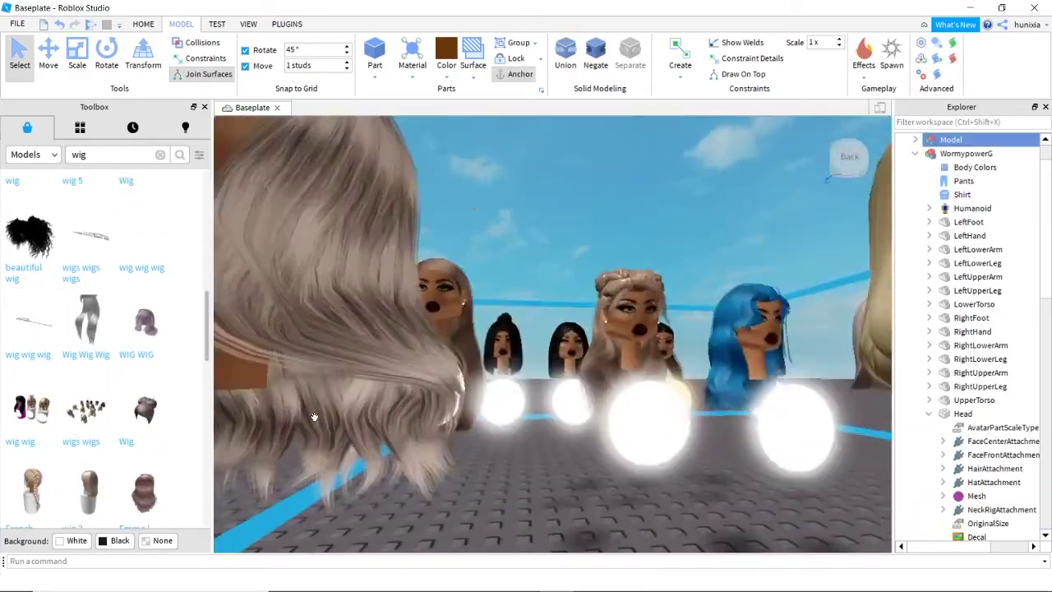
scroll(315, 422, "up", 3)
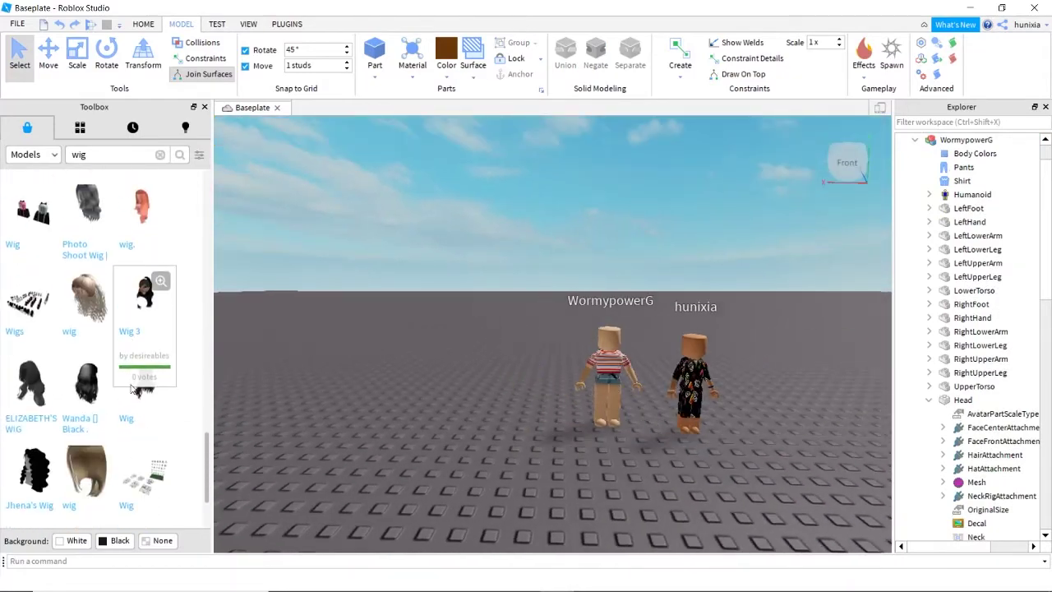
scroll(127, 378, "down", 5)
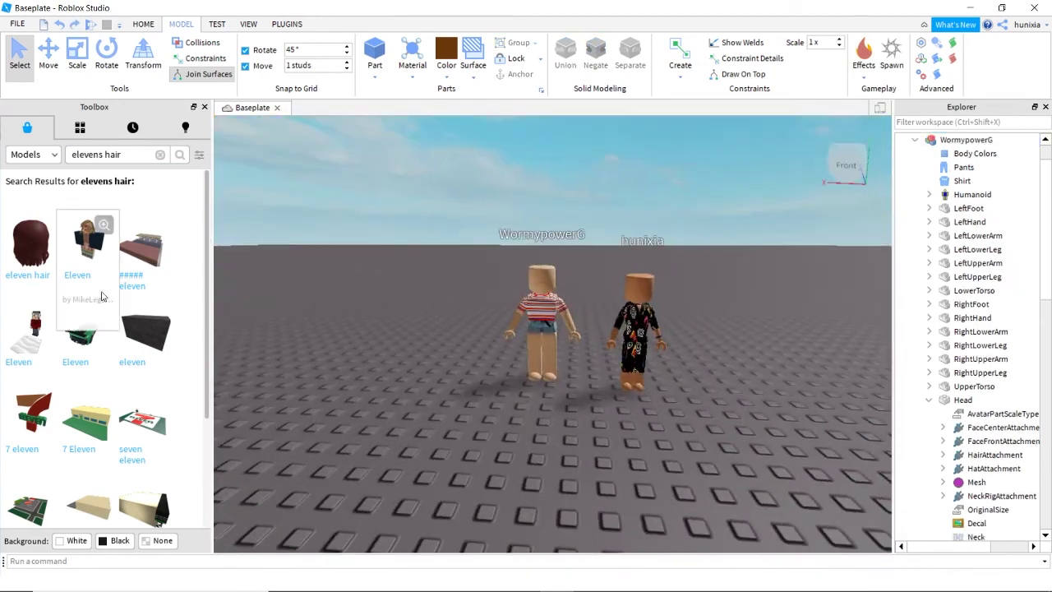
Step: Search the models for hair, insert the "Create Your Hair D.I.Y" wig set to inspect it and delete it
scroll(115, 252, "down", 3)
key("Return")
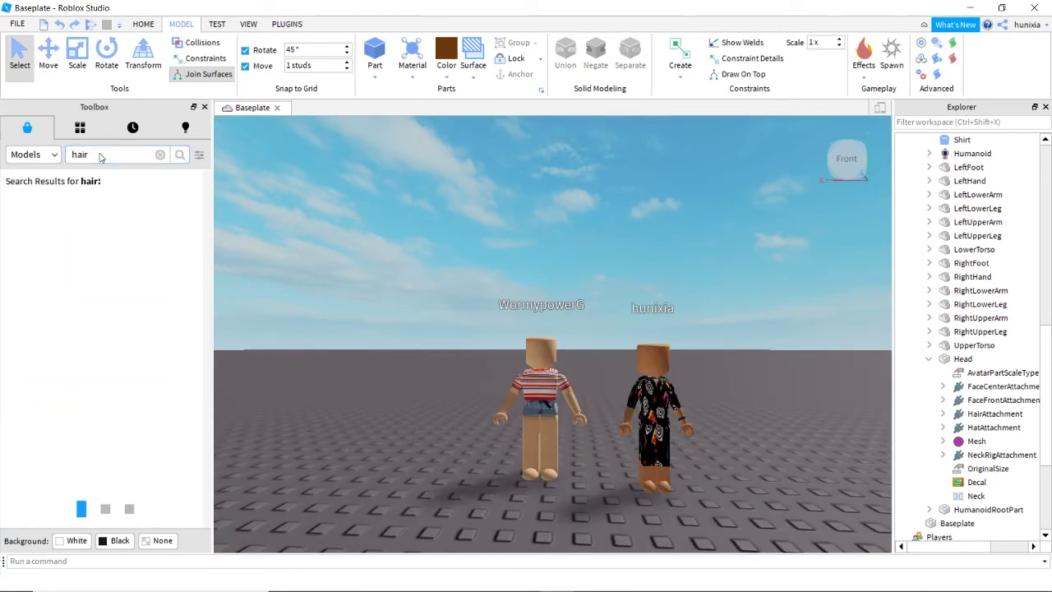
scroll(82, 371, "down", 3)
left_click(85, 386)
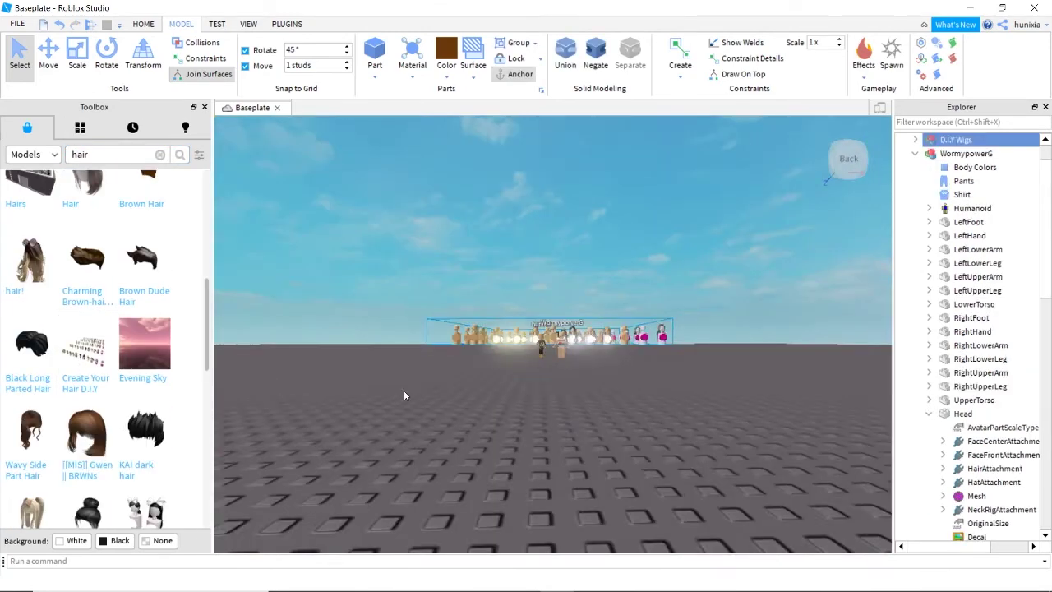
scroll(405, 386, "down", 5)
scroll(405, 385, "up", 3)
right_click_drag(405, 385, 404, 391)
key("Delete")
Step: Browse the model results for hair, brown hair and brown short hair for a suitable hairstyle
scroll(404, 391, "up", 3)
scroll(82, 353, "down", 15)
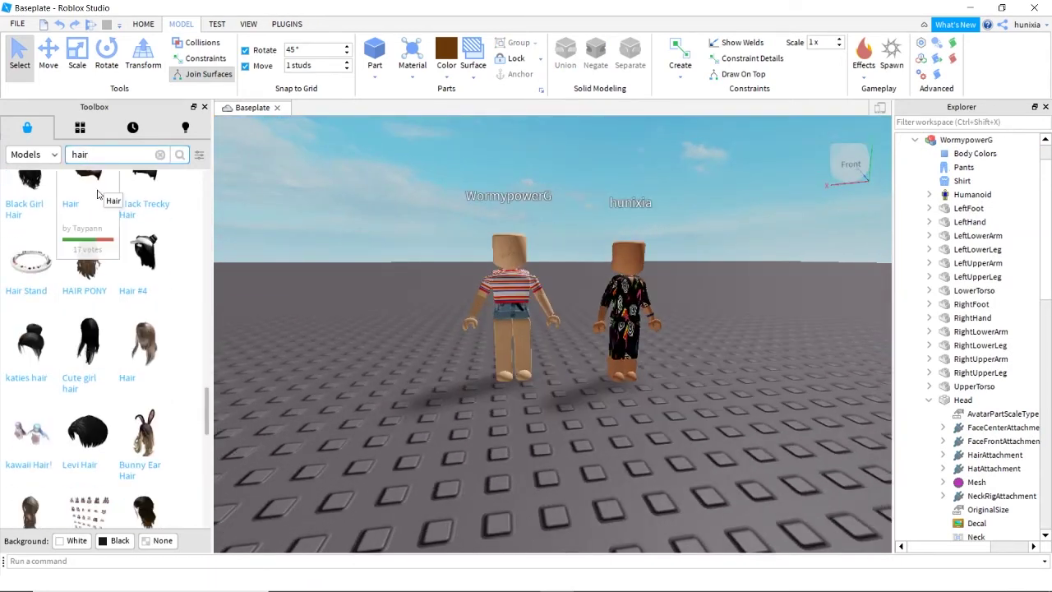
scroll(152, 400, "down", 4)
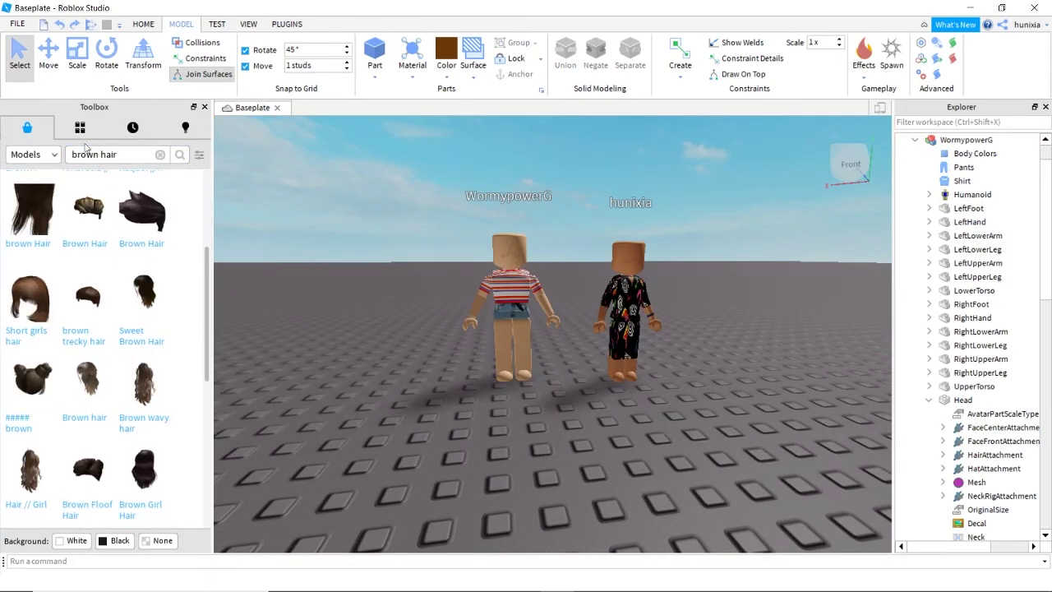
scroll(117, 329, "down", 10)
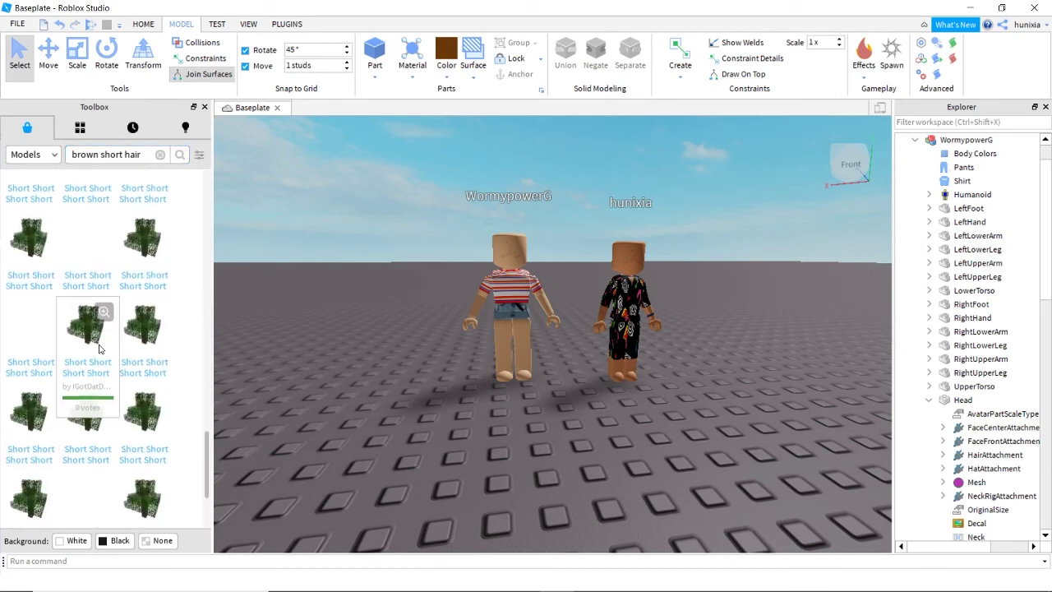
scroll(102, 365, "down", 2)
scroll(115, 361, "down", 5)
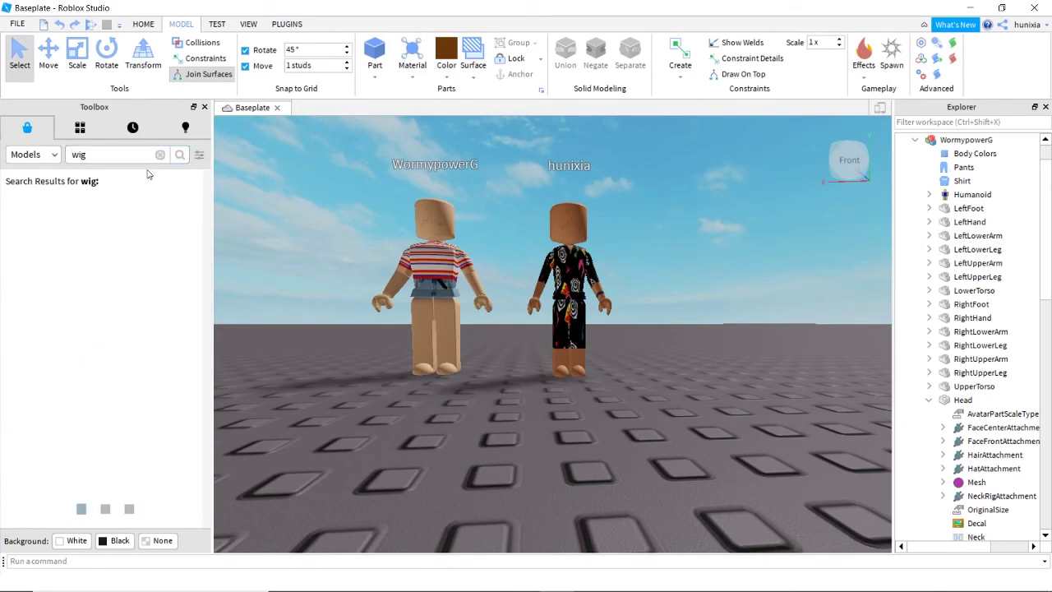
Step: Insert the curly wig from the wig results beside the characters and undo the insertion
left_click_drag(211, 352, 575, 329)
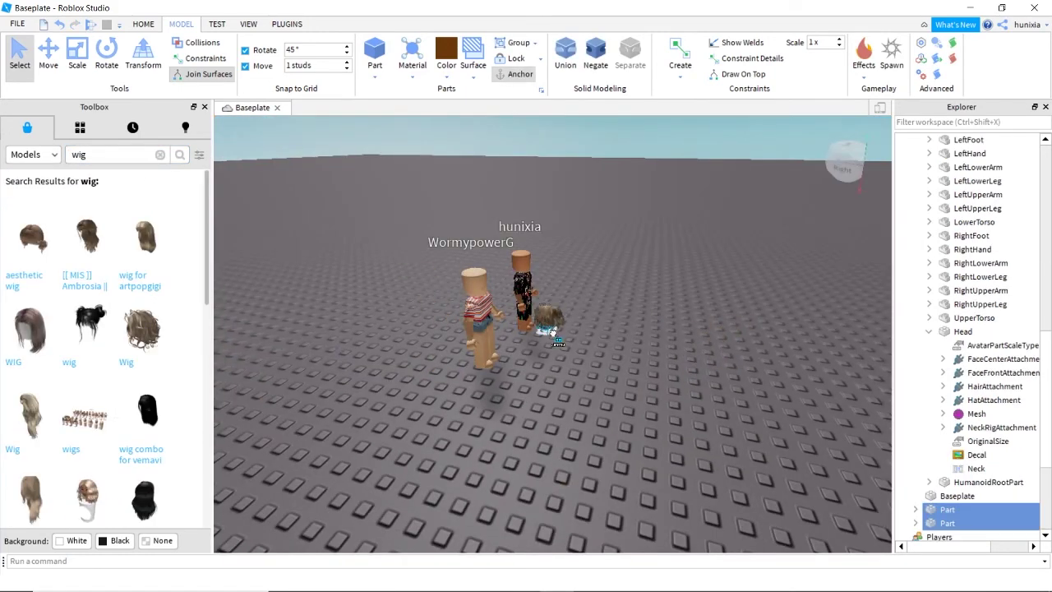
key("ctrl+z")
key("ctrl+z")
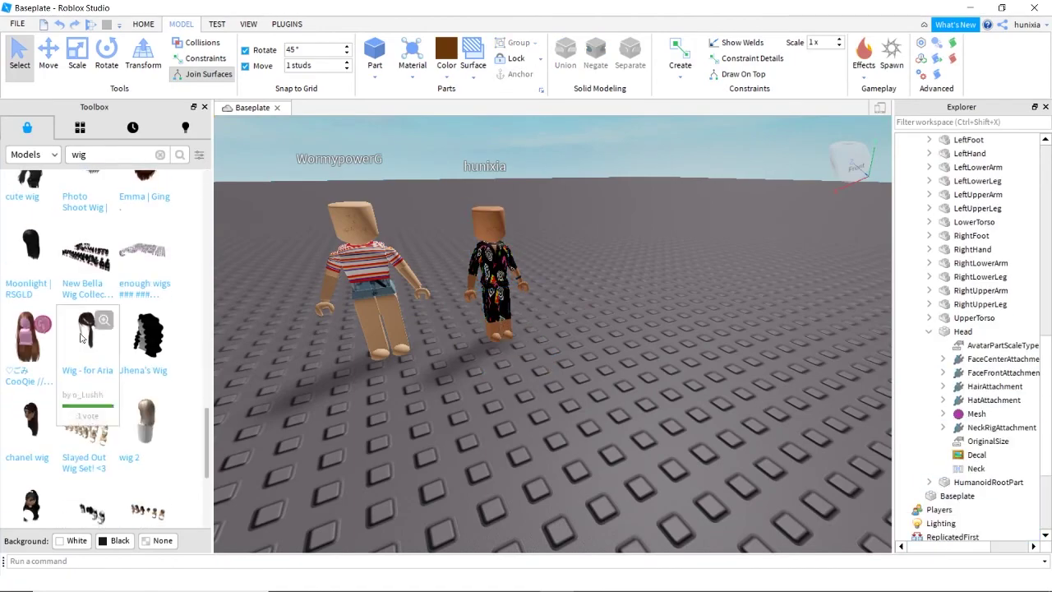
Step: Insert the New Bella Wig Collection to inspect its hairstyles and undo the insertion
left_click(86, 256)
scroll(420, 348, "up", 5)
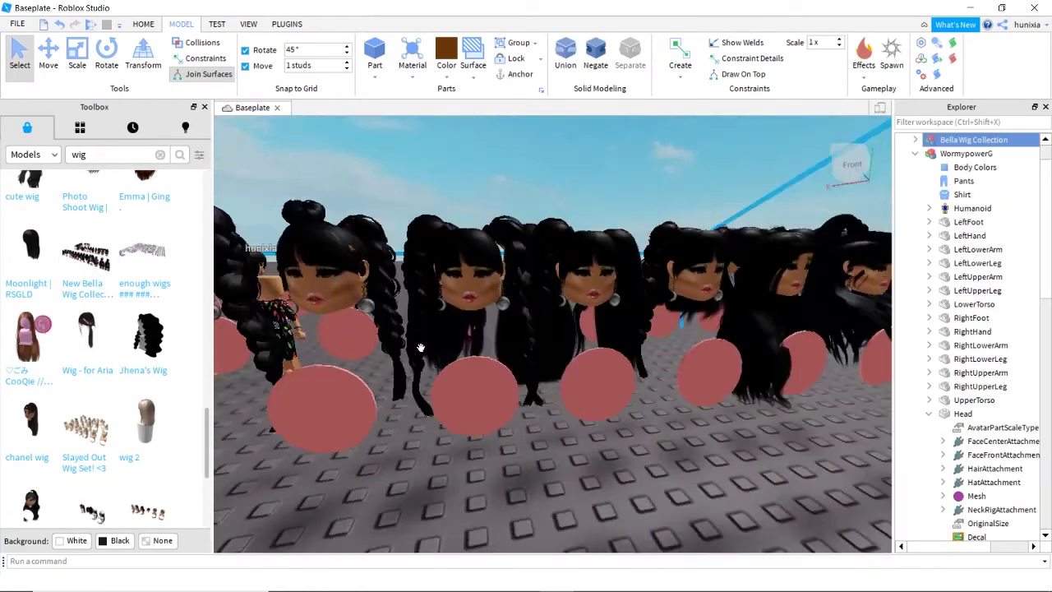
scroll(420, 349, "down", 5)
key("ctrl+z")
scroll(116, 402, "down", 5)
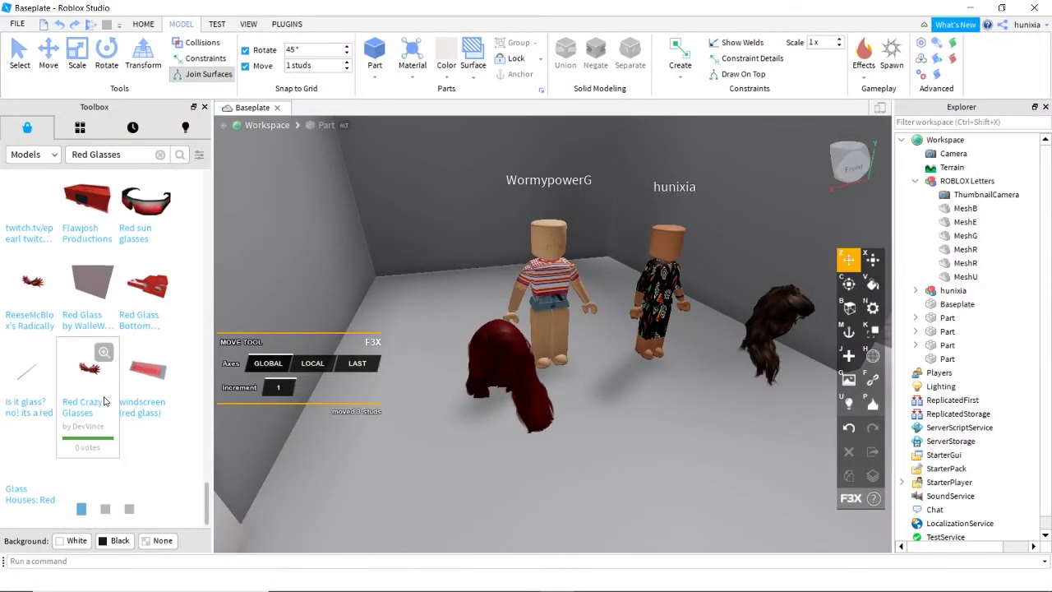
Step: Try out the Laser Glasses model from the Red Glasses results, undo the insertion and keep browsing
scroll(113, 481, "up", 5)
left_click(65, 415)
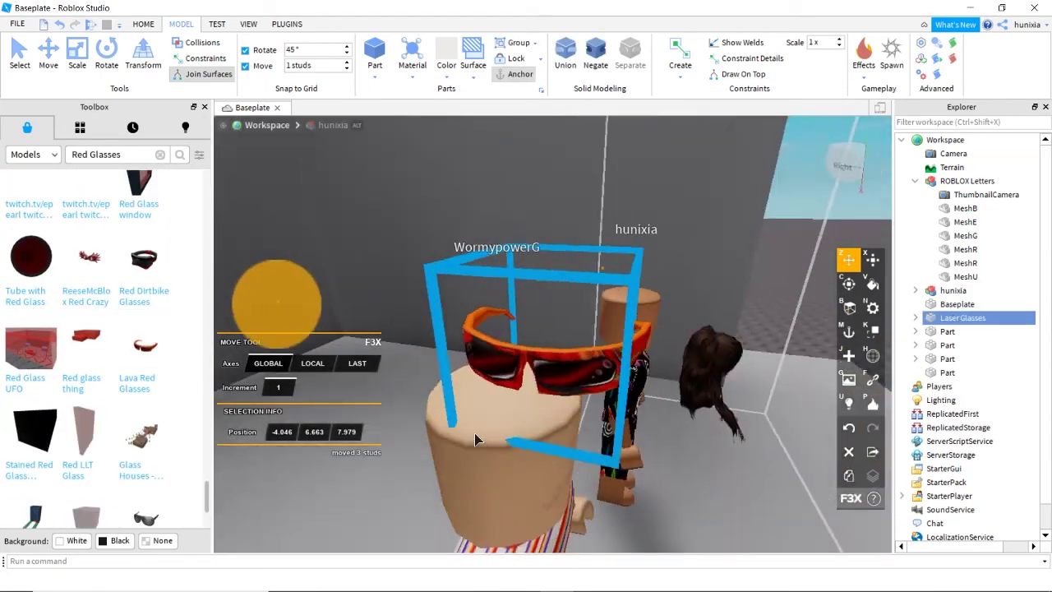
key("ctrl+z")
scroll(74, 424, "down", 5)
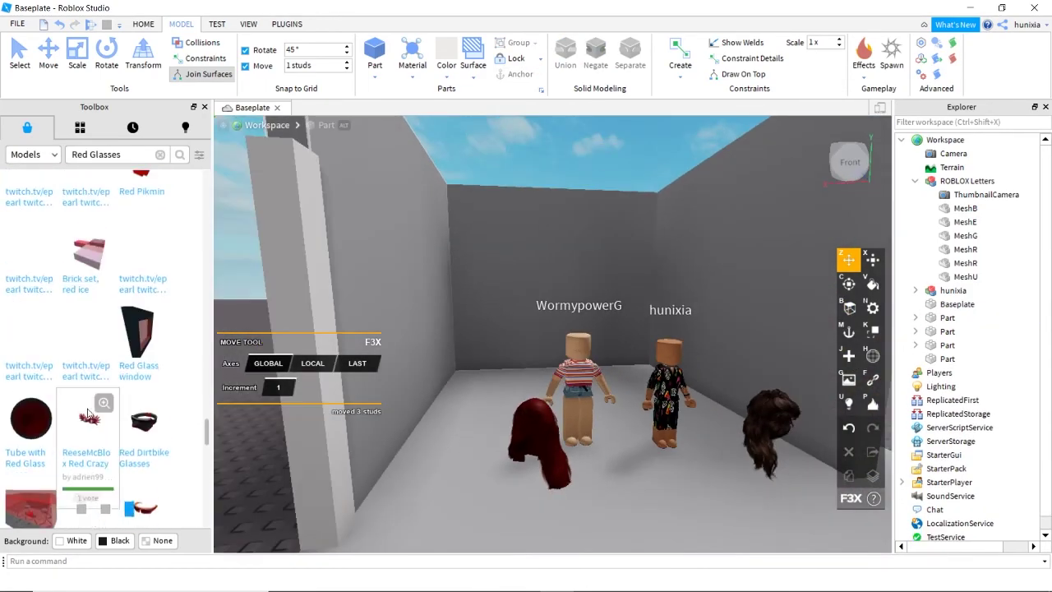
Step: Try out models from the Red Glasses and Retro Red Glasses results, undoing each insertion
left_click(138, 380)
key("ctrl+z")
scroll(120, 363, "down", 5)
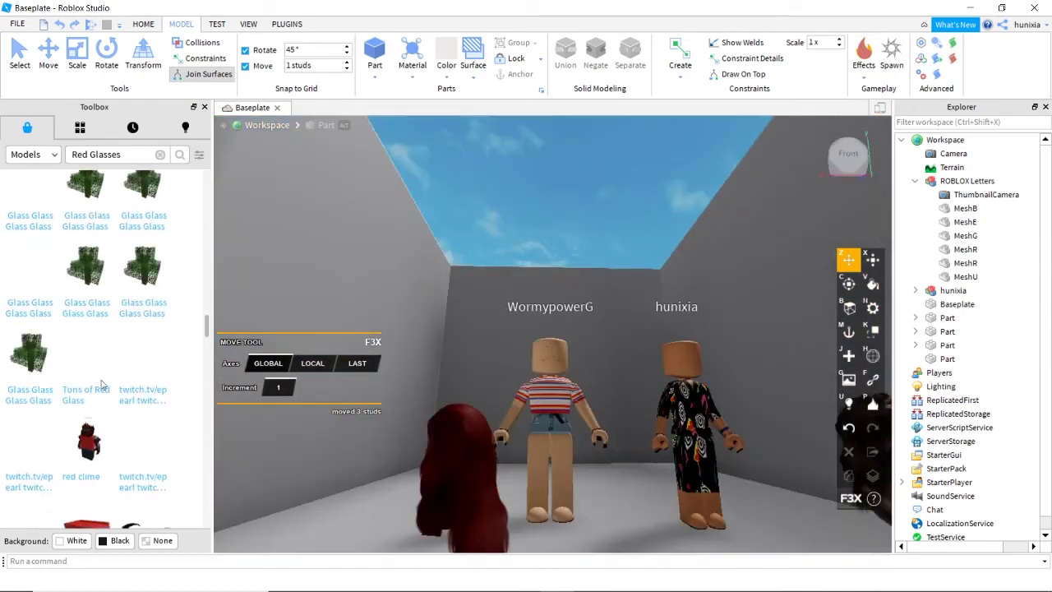
left_click(144, 396)
scroll(131, 370, "down", 5)
key("ctrl+z")
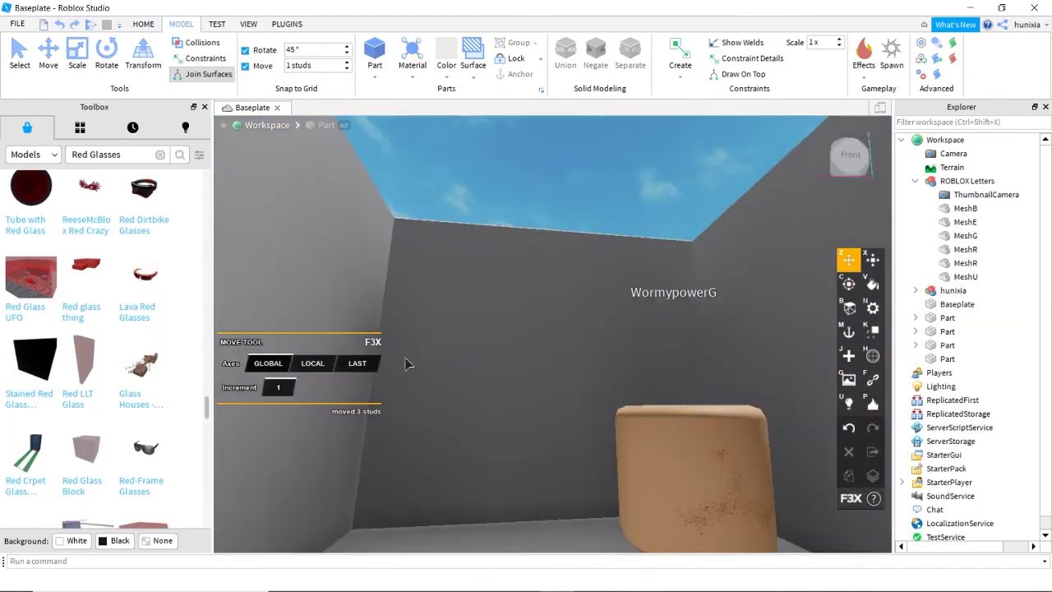
scroll(107, 312, "down", 3)
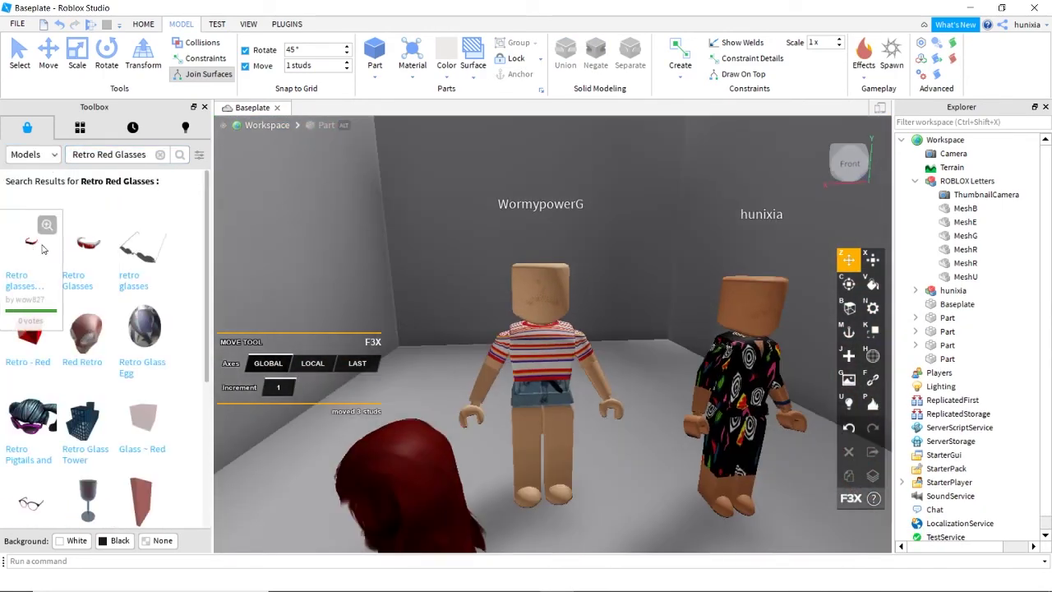
left_click(31, 246)
key("ctrl+z")
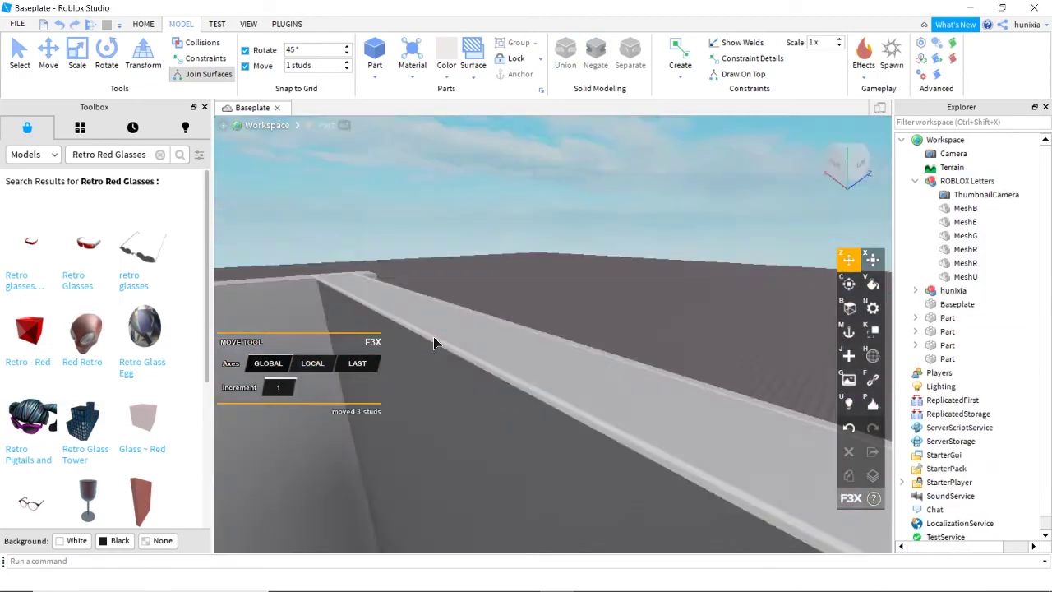
Step: Insert the red Nerd Glasses model from the Retro Red Glasses results beside the striped-shirt avatar
scroll(74, 386, "down", 5)
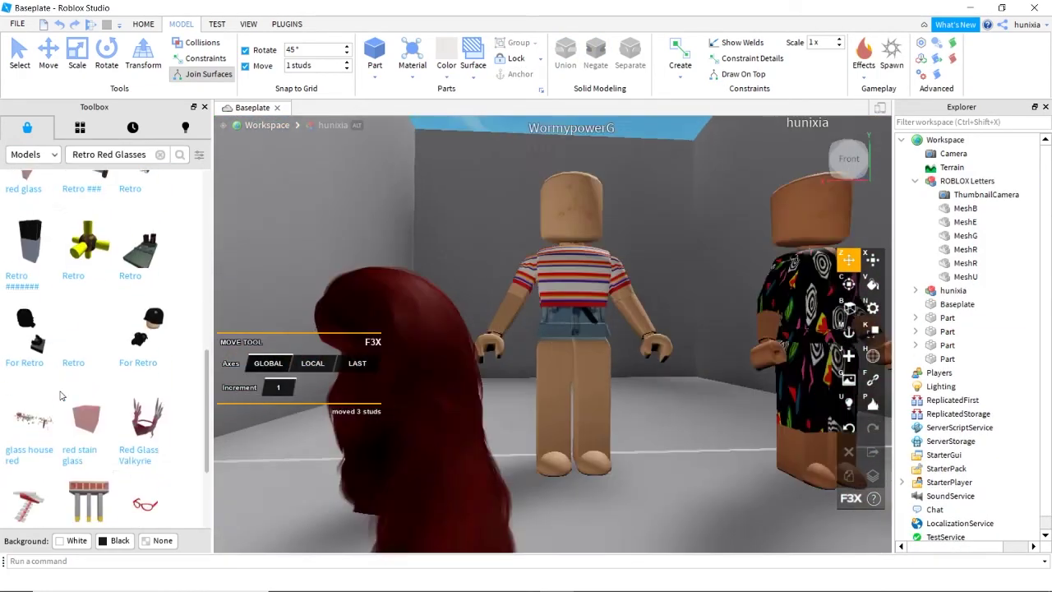
scroll(60, 396, "down", 3)
left_click(144, 345)
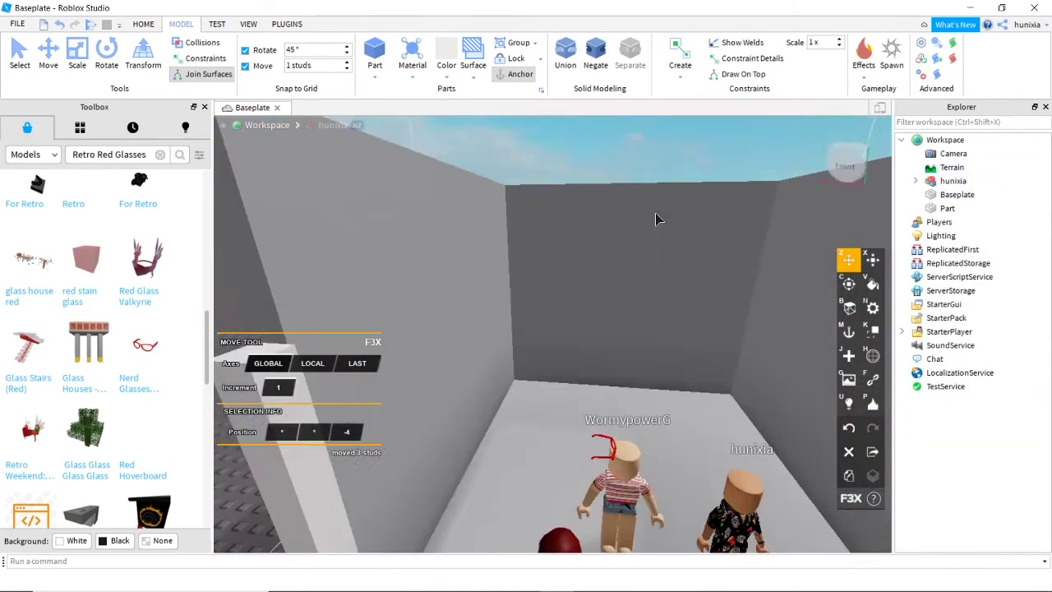
Step: Browse the image results for white tile and white granite for a suitable floor texture
left_click(159, 155)
type("white tile")
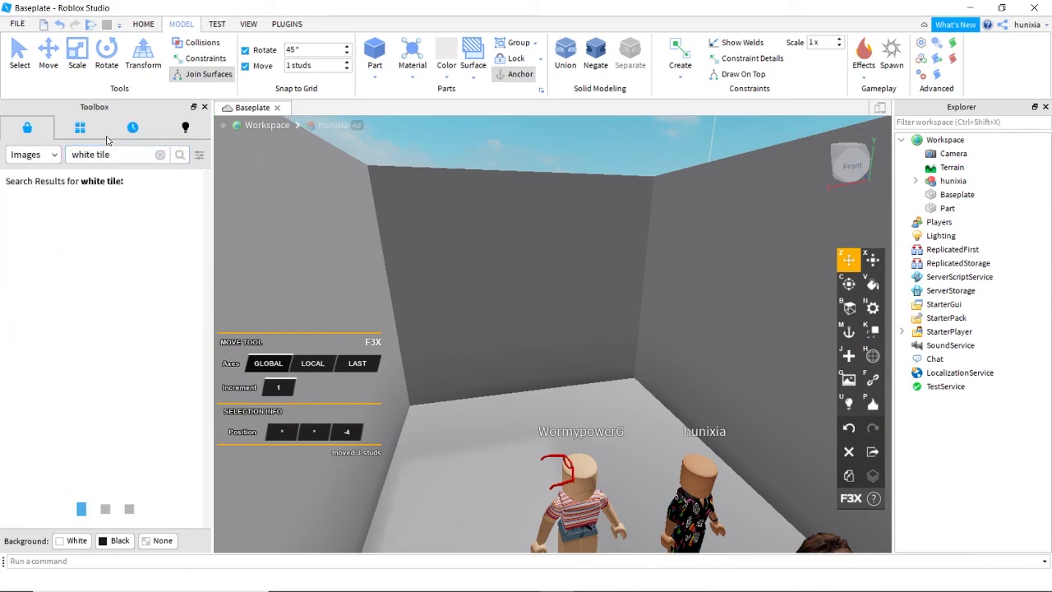
scroll(108, 422, "down", 2)
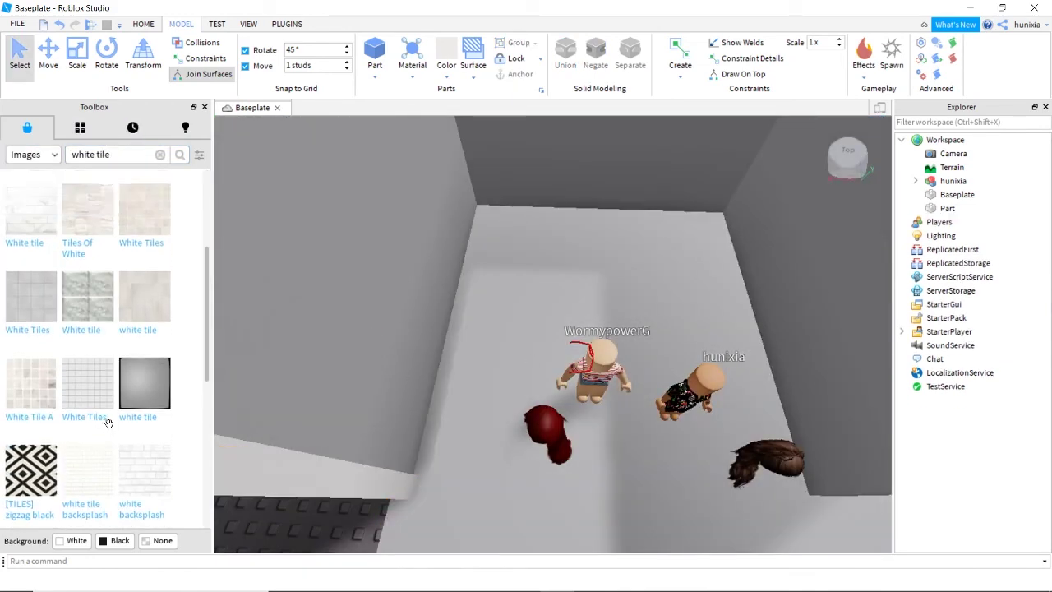
scroll(90, 395, "up", 3)
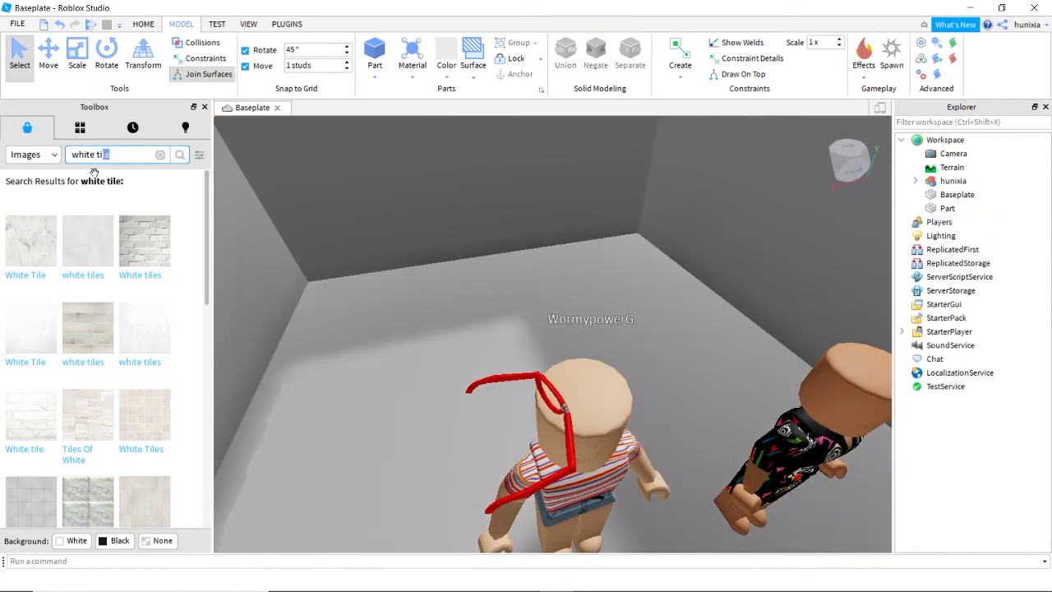
type("ite")
key("Return")
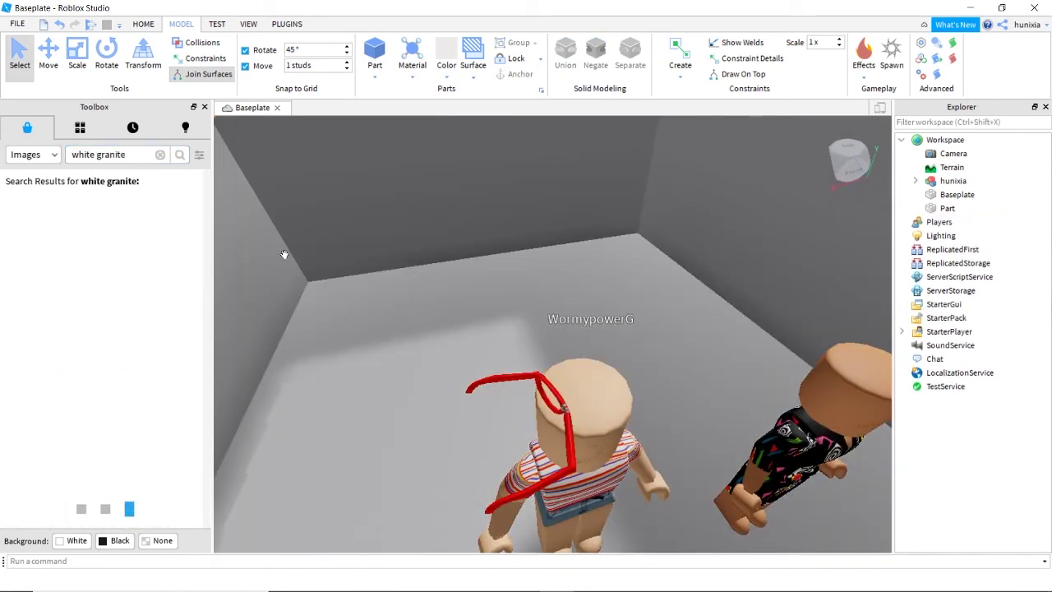
scroll(115, 247, "down", 3)
Step: Search the images for white marble and apply a white marble texture to the room's floor
type("marble")
key("Return")
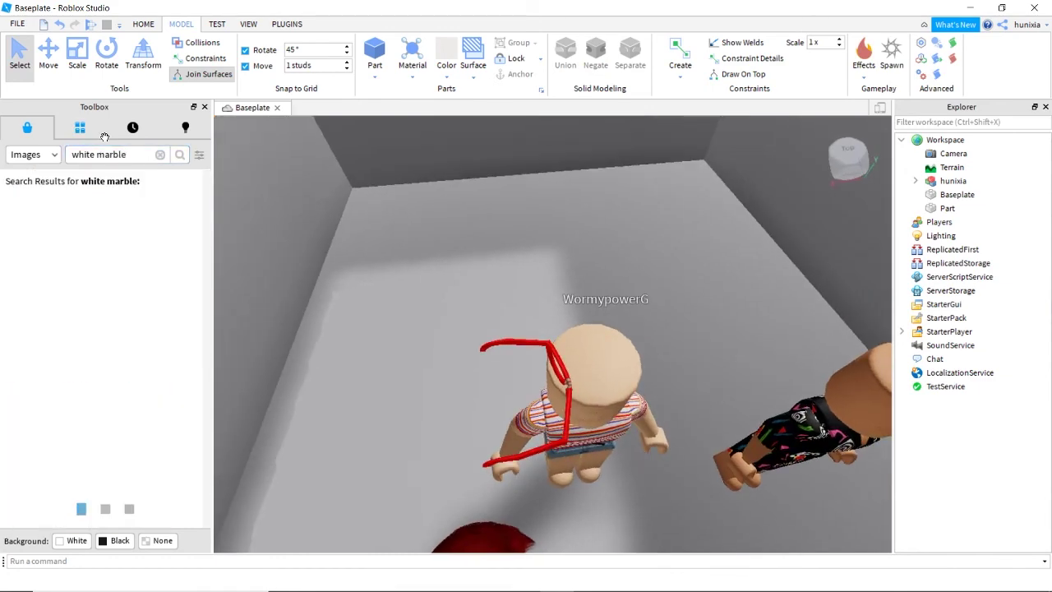
left_click_drag(88, 241, 446, 297)
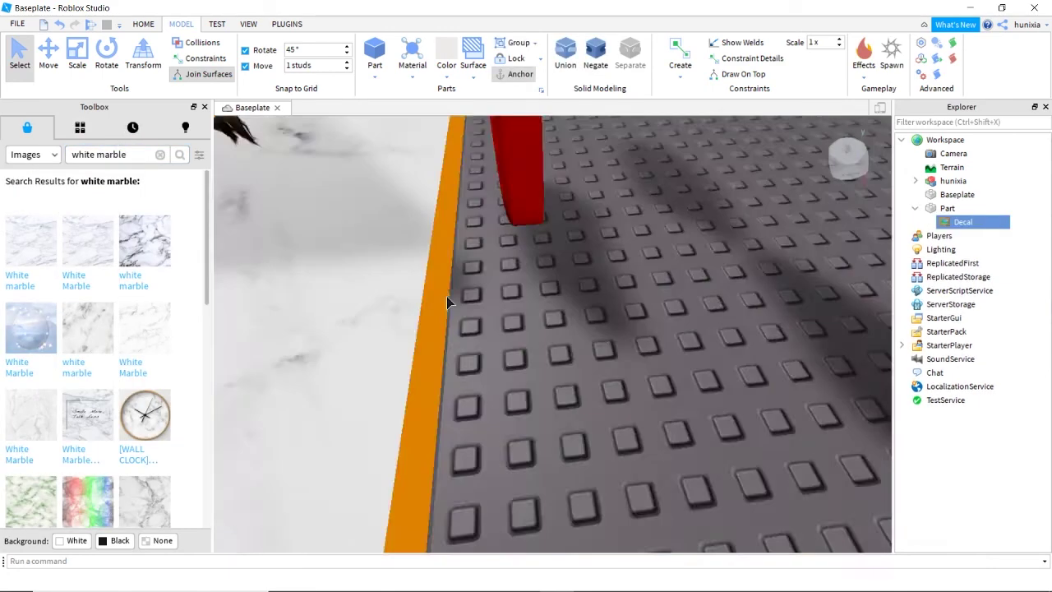
Step: Search the images for white wall and try one of the results on the room's side wall
left_click(159, 155)
type("white wall")
key("Return")
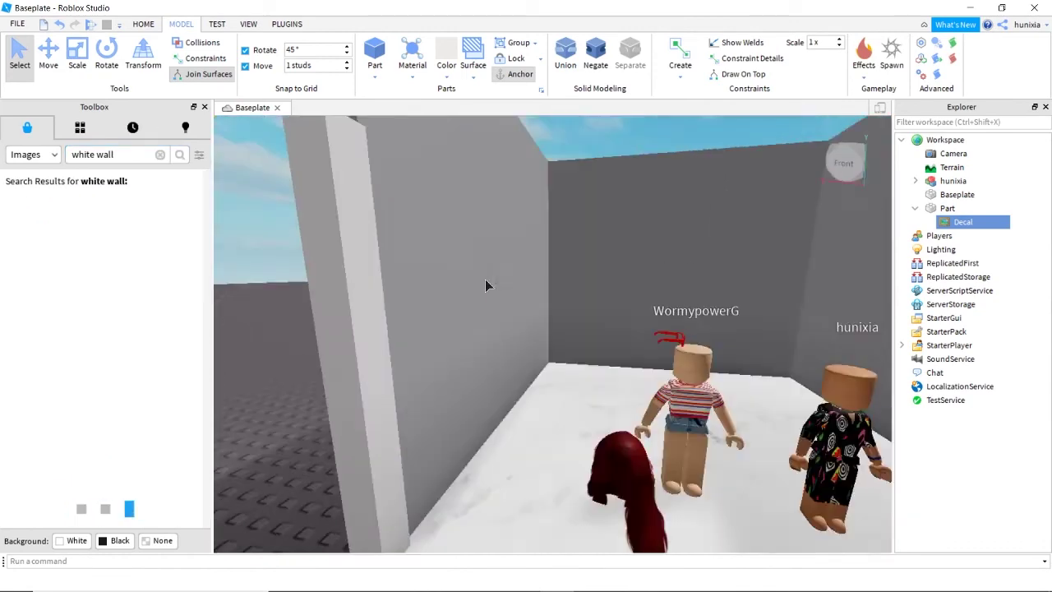
left_click_drag(145, 329, 460, 270)
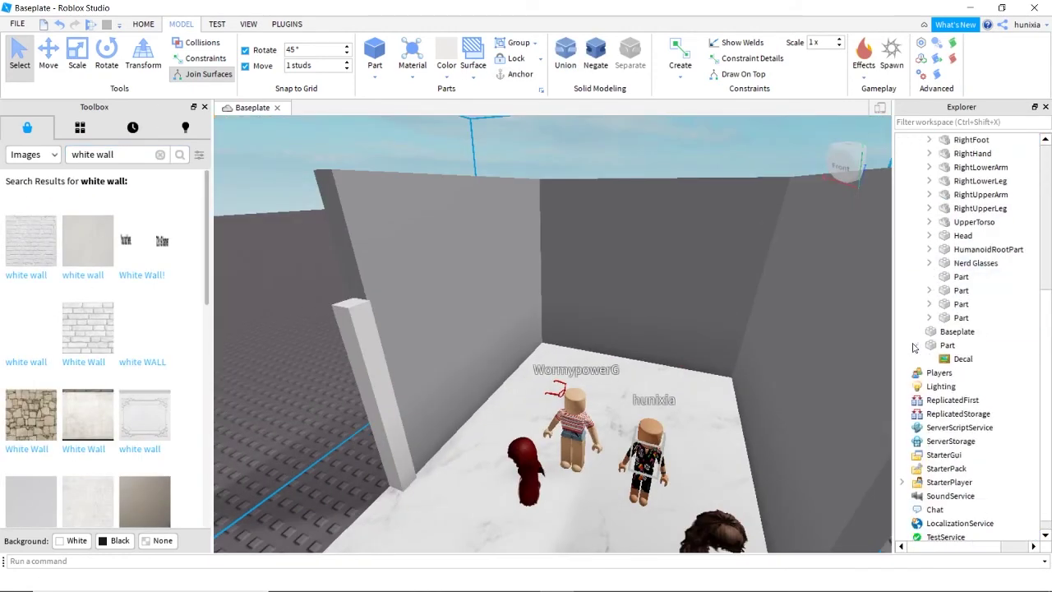
Step: Recolour the wall parts around the two avatars white
left_click(880, 290)
scroll(884, 289, "down", 3)
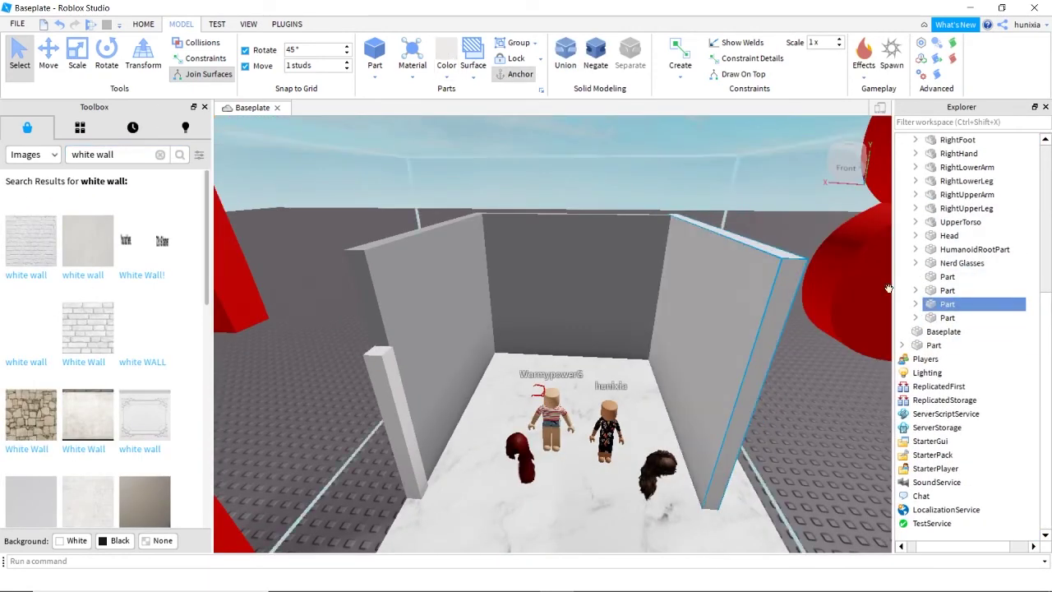
left_click(458, 61)
left_click(460, 62)
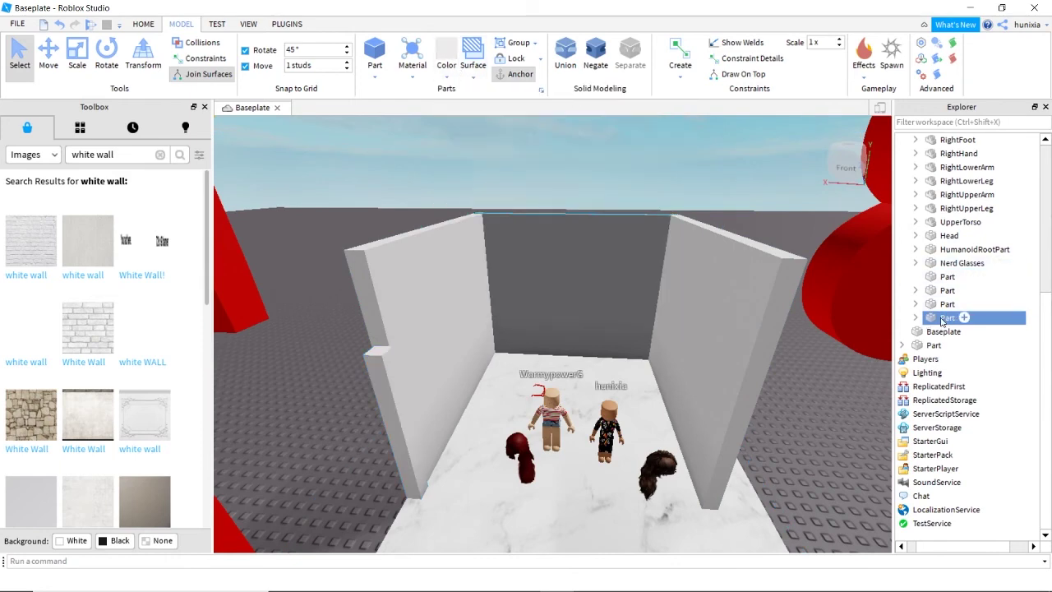
key("f")
Step: Search the models for roof and cover the room's walls with a flat roof part
left_click(159, 154)
type("woo")
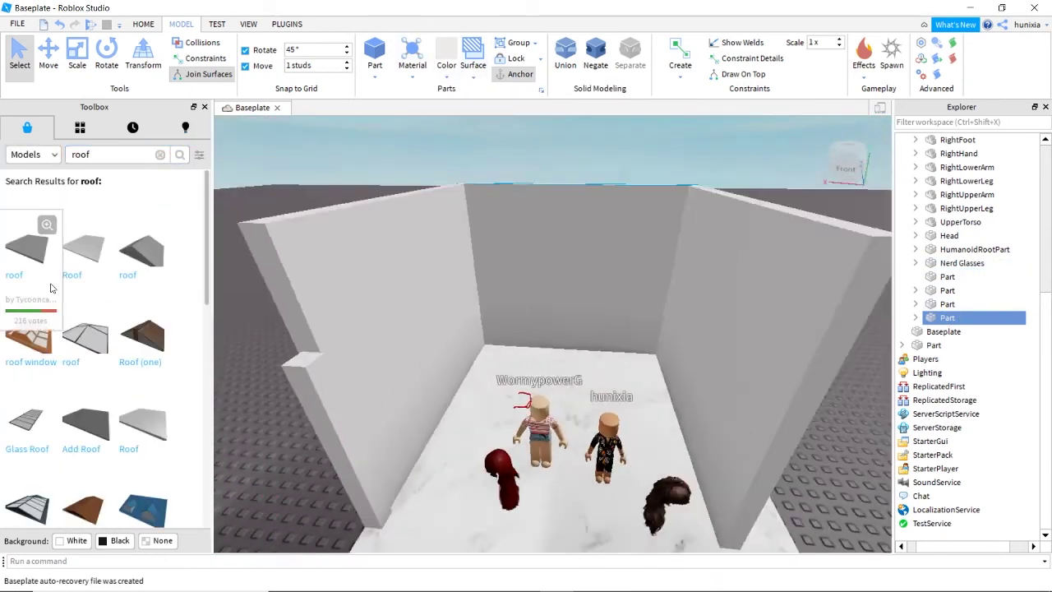
left_click(161, 154)
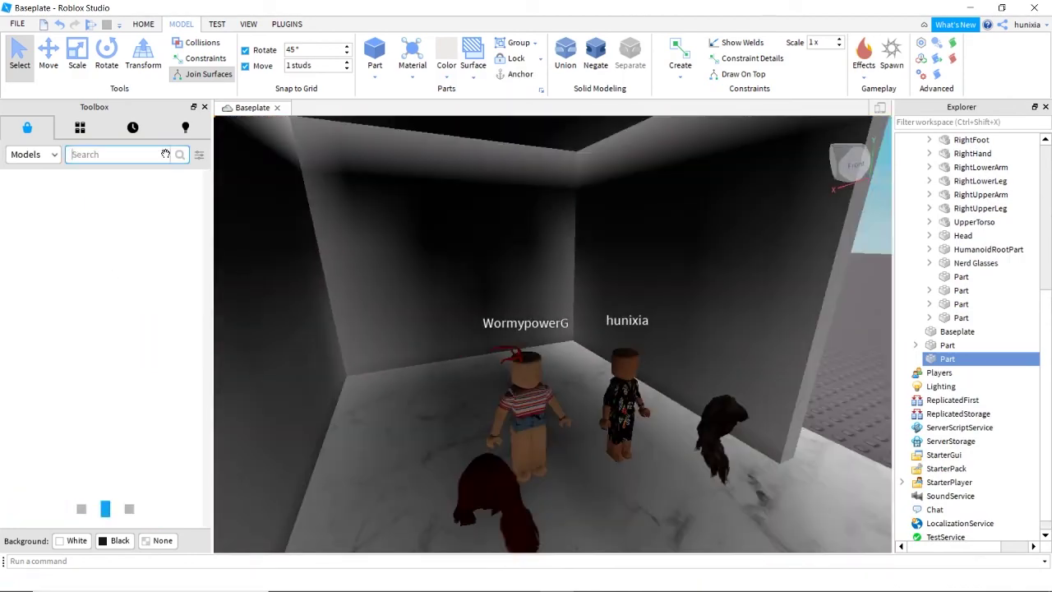
Step: Search the models for light, try out several results and insert the round Light model to illuminate the room
left_click(88, 333)
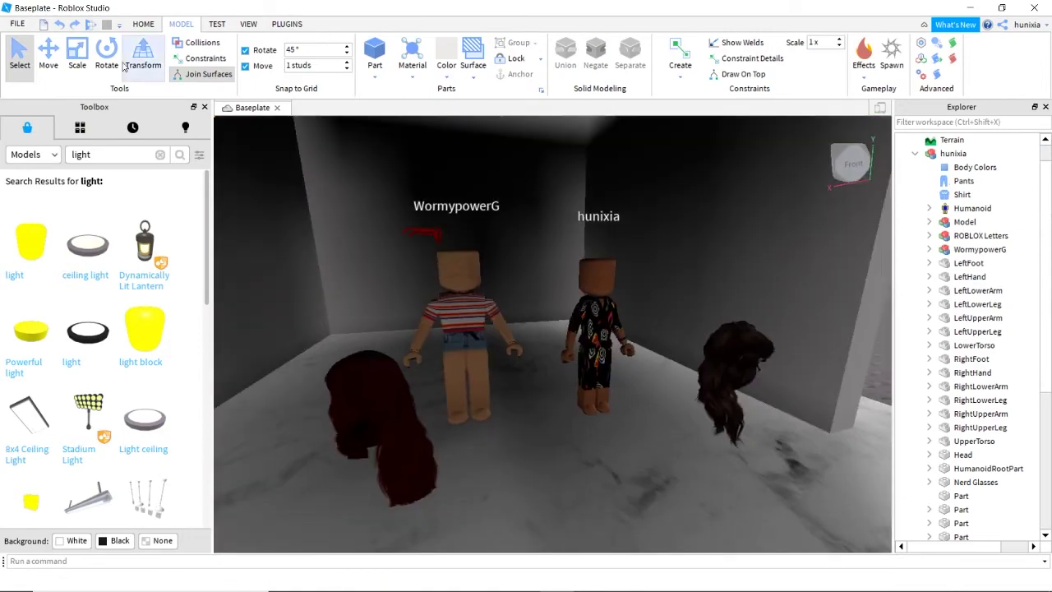
scroll(35, 205, "down", 3)
left_click(29, 209)
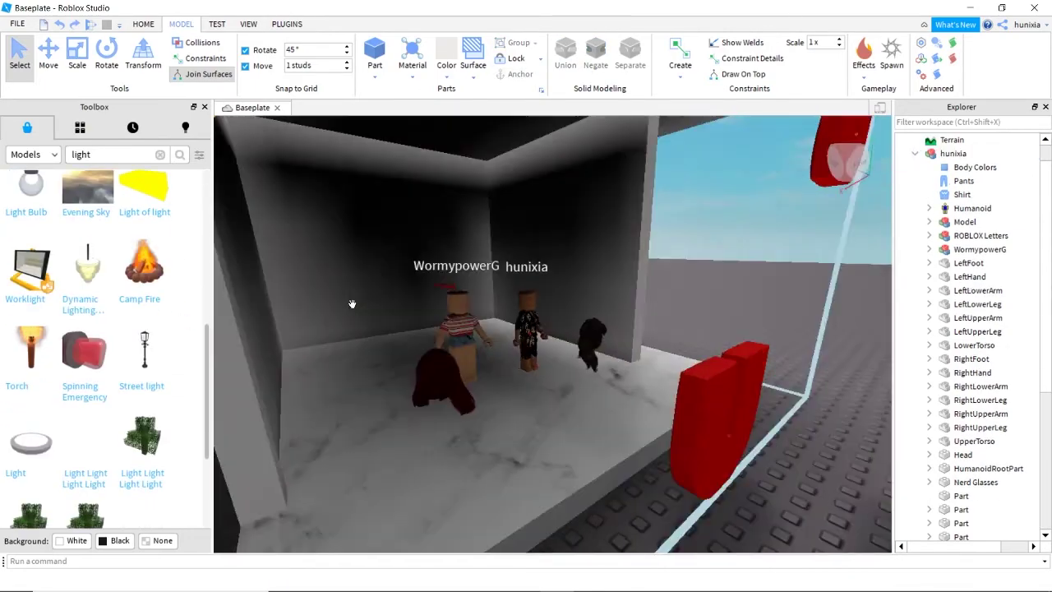
left_click(31, 444)
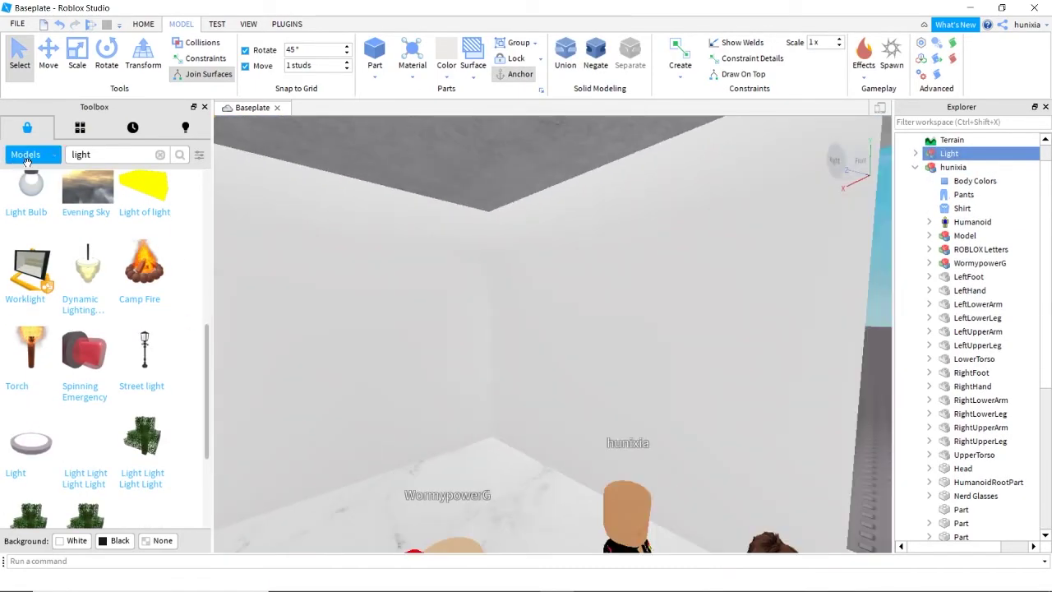
Step: Search the images for wood and apply a dark wood plank texture to the room's ceiling
scroll(39, 346, "down", 10)
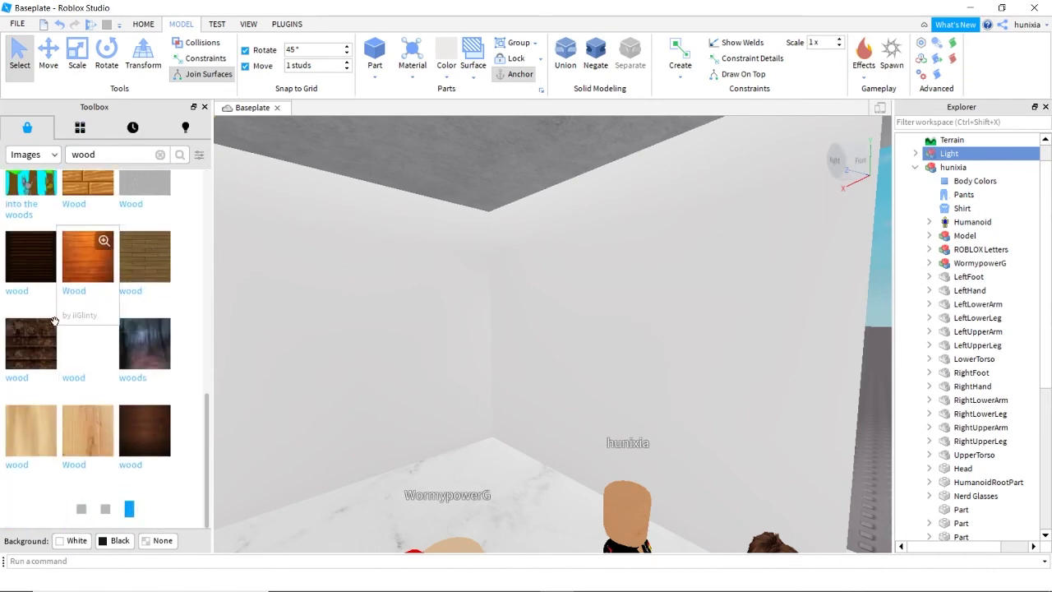
left_click_drag(39, 346, 120, 420)
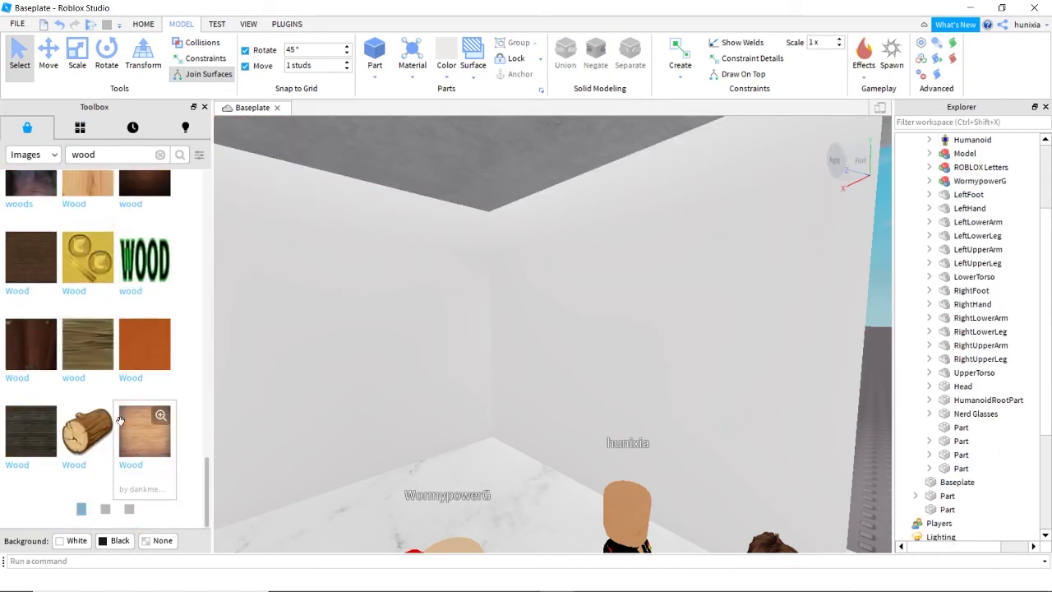
scroll(90, 353, "down", 5)
left_click_drag(466, 124, 427, 164)
right_click_drag(763, 301, 763, 302)
scroll(493, 341, "down", 3)
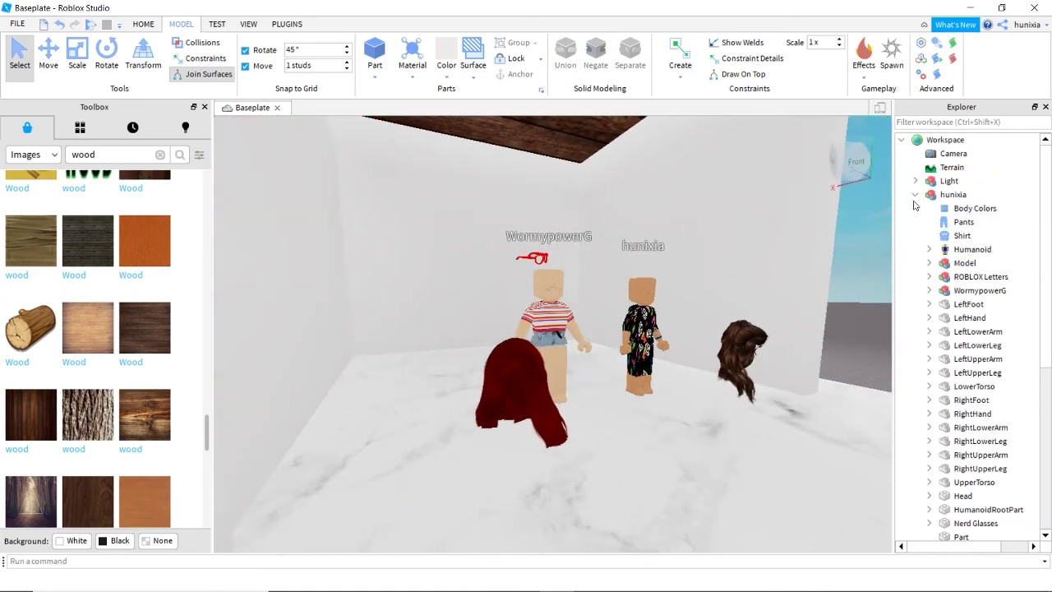
Step: Move the light and the remaining floor and roof parts into the avatar model that holds the walls
left_click_drag(957, 185, 953, 181)
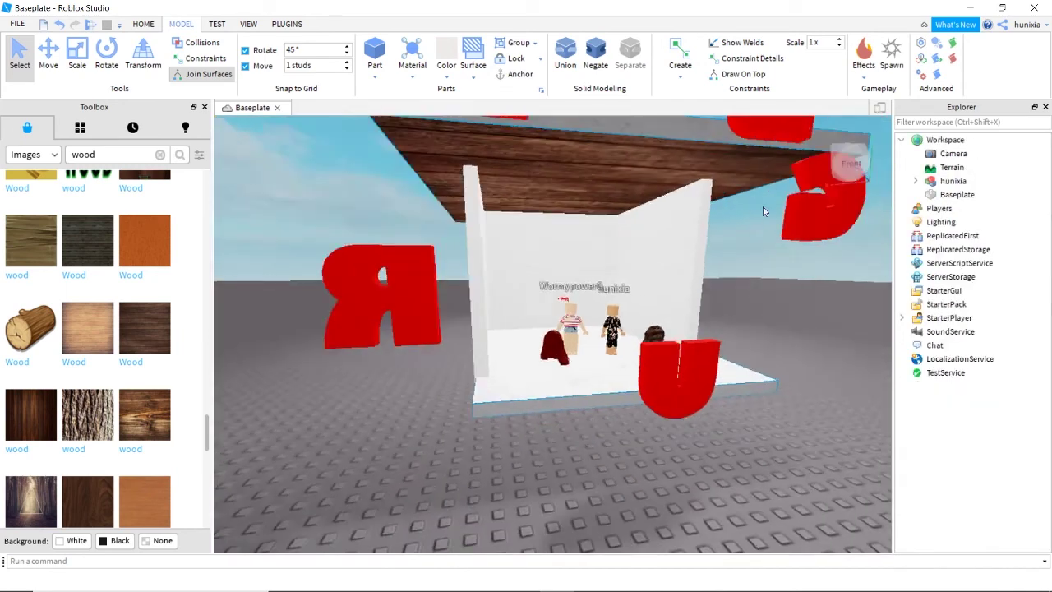
right_click(953, 181)
key("Escape")
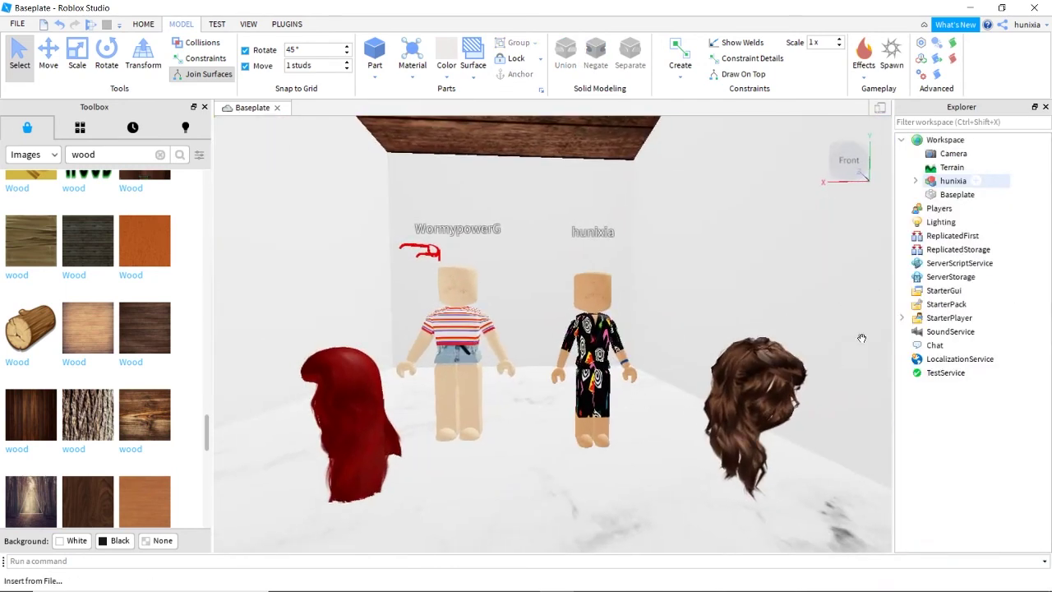
Step: Export the combined avatar and room model to the Desktop as an OBJ file named hhh
right_click(953, 181)
left_click(927, 547)
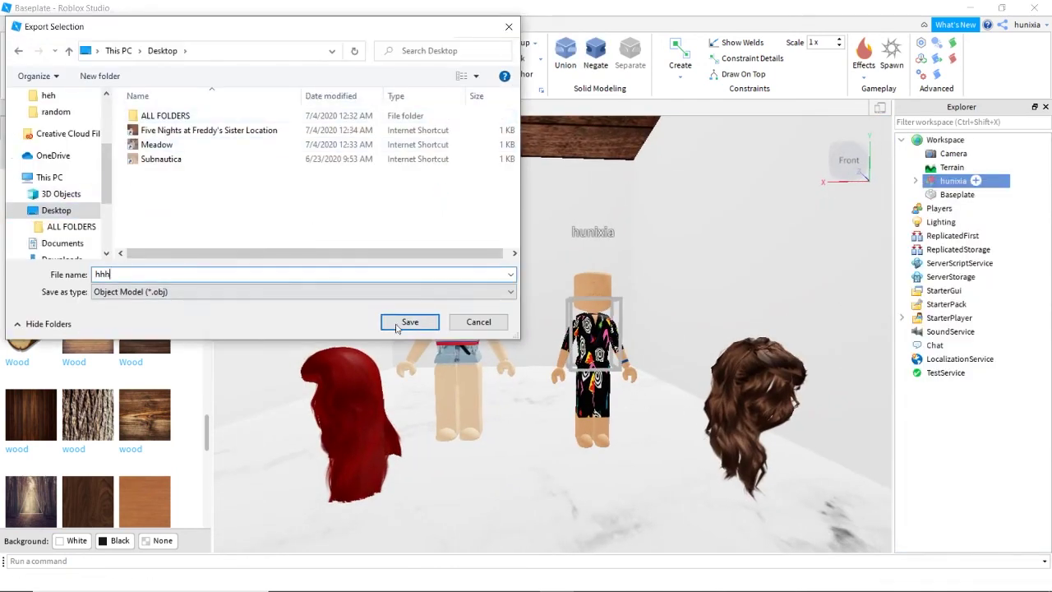
left_click(410, 322)
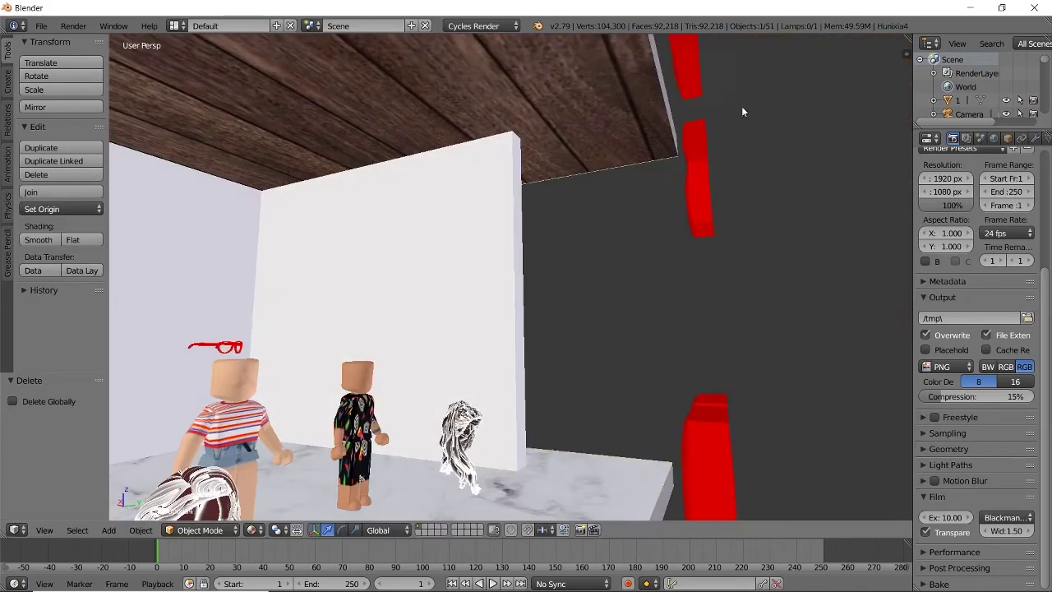
Step: Switch to Blender and position the red letters B, U and R in a row on the white wall
key("shift+f")
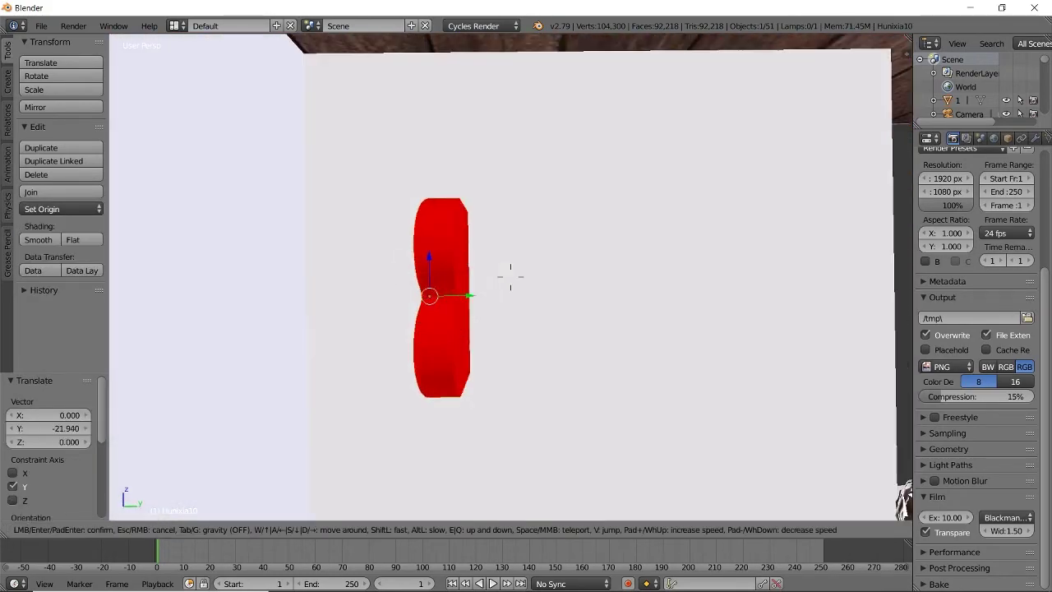
key("z")
left_click(423, 267)
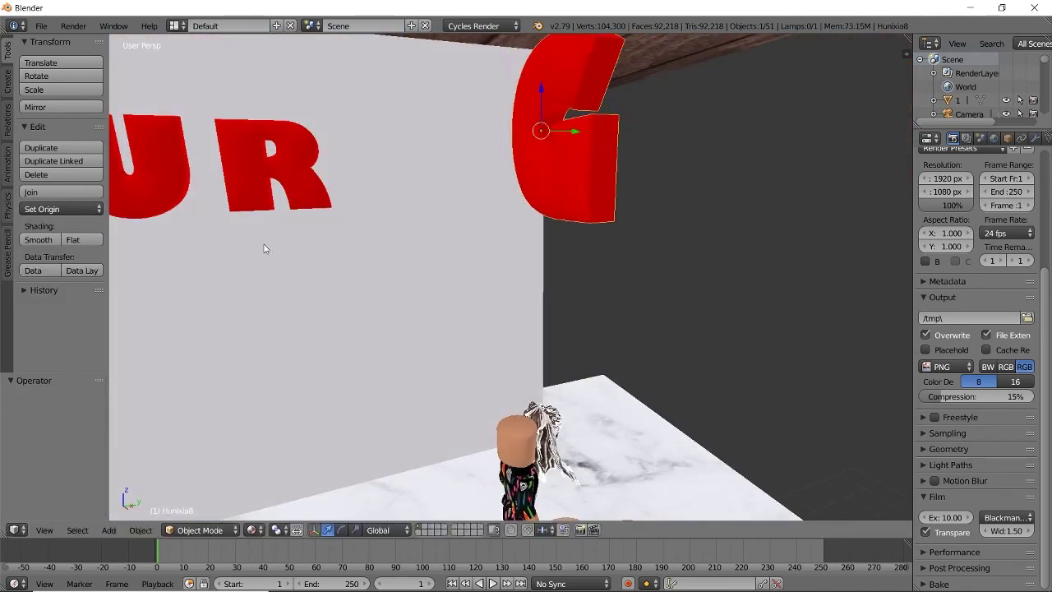
Step: Centre the letter G's origin and place the letter on the wall after the R to spell BURG
left_click(62, 208)
left_click(74, 242)
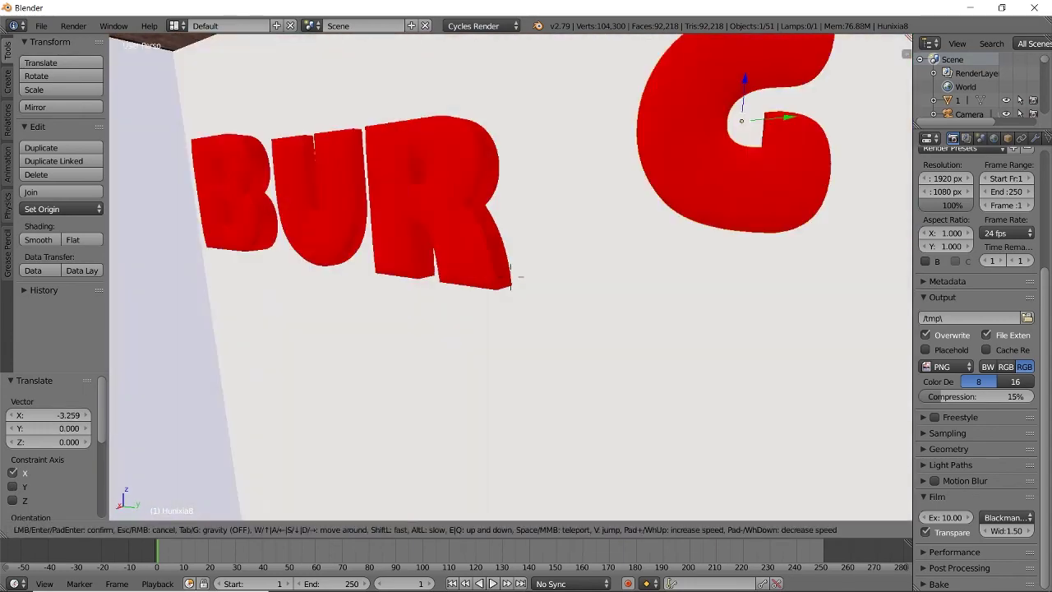
left_click(359, 545)
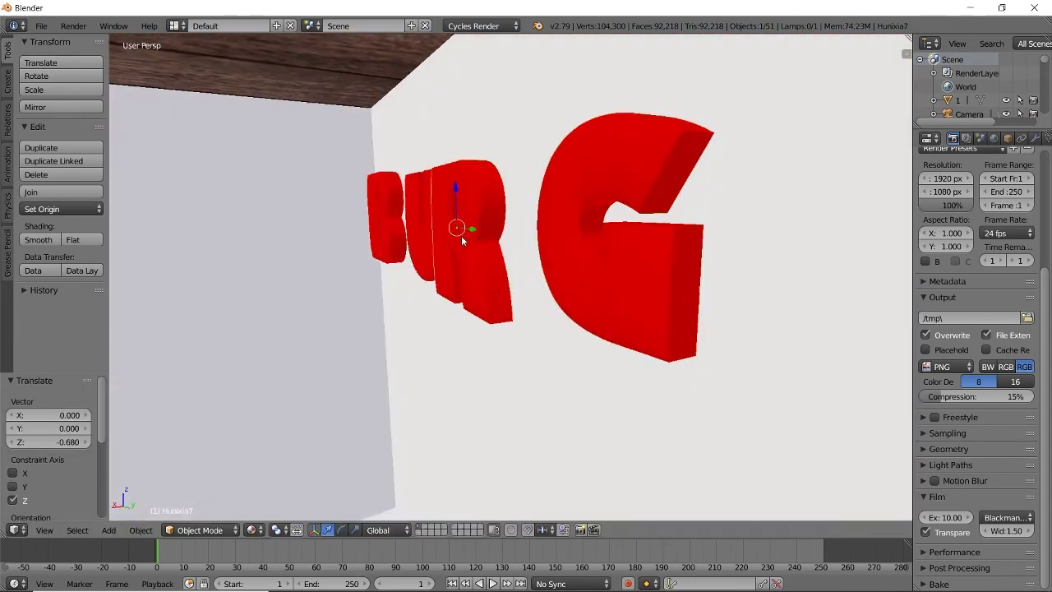
key("shift+f")
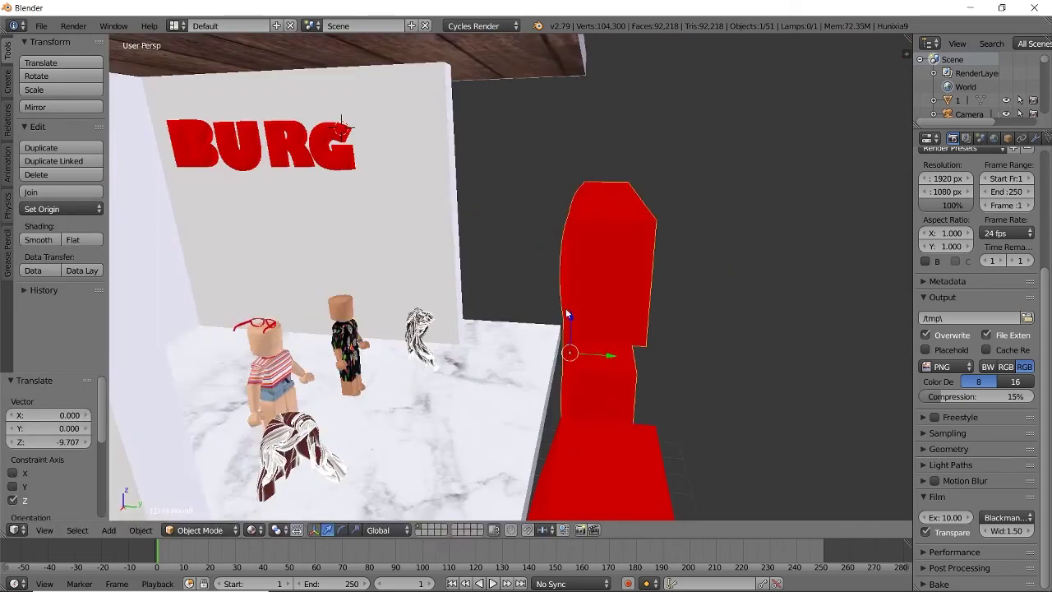
Step: Scale the letter E by 0.88 and rotate it to match the letters on the wall
key("shift+f")
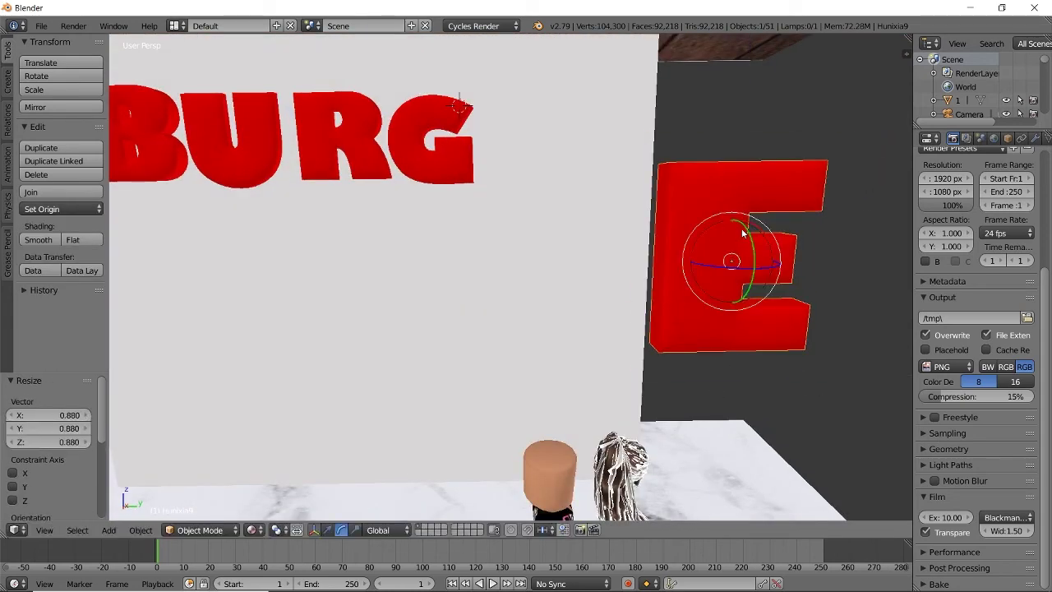
left_click(719, 238)
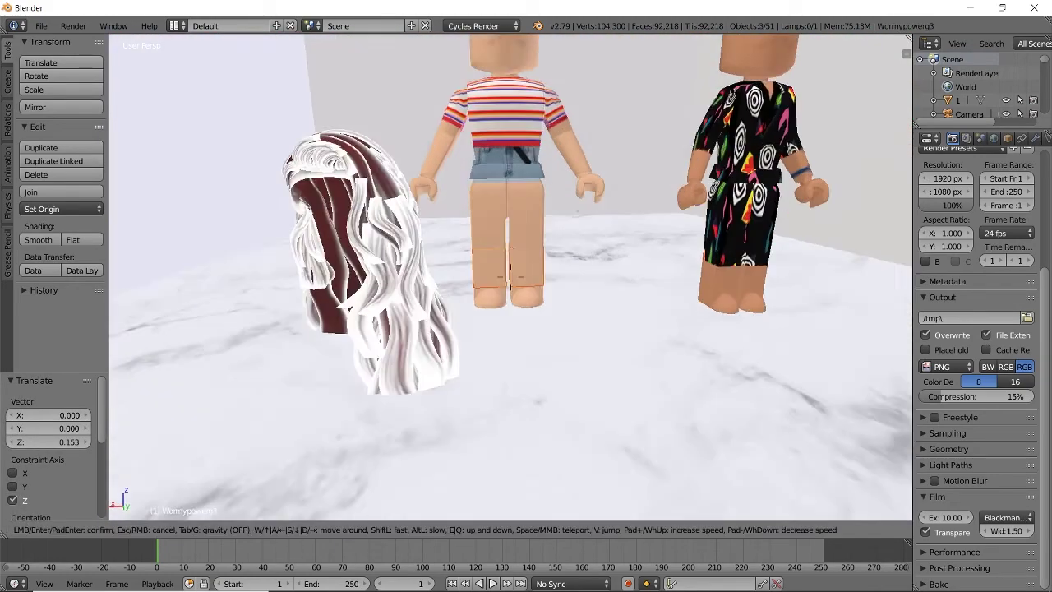
Step: Fit the long white hair on the striped-shirt avatar's head and rotate the head and hair together
left_click(513, 281)
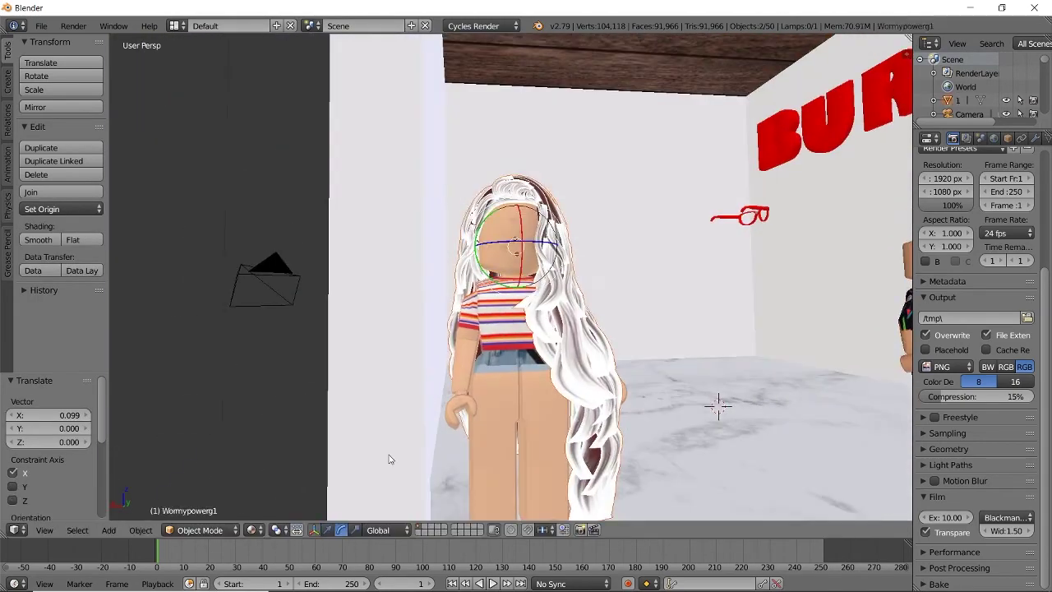
key("r")
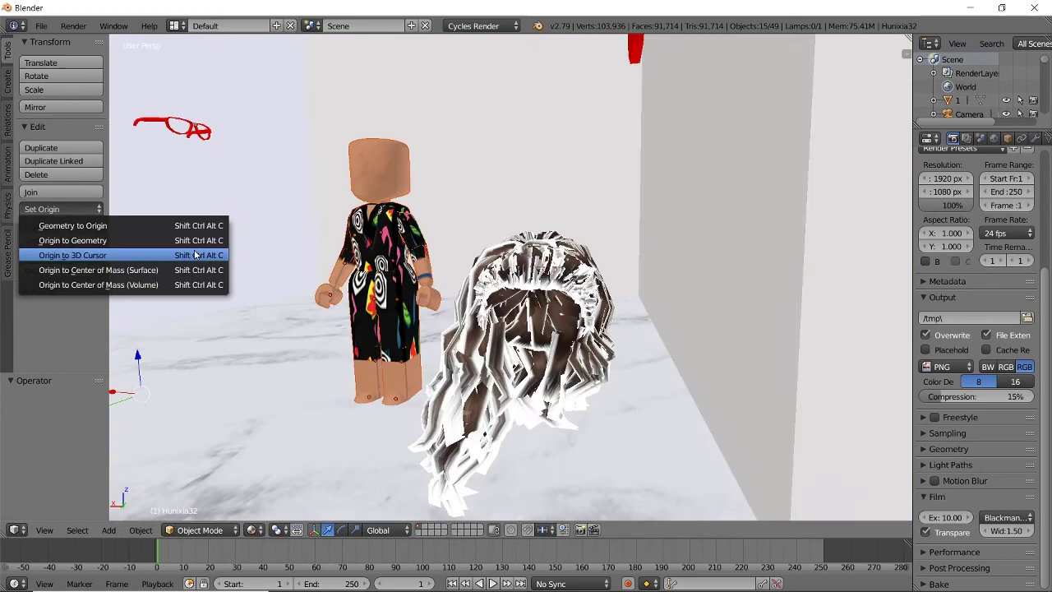
Step: Set the black-outfit avatar's origins to geometry and move the avatar along X to stand in front of the striped-shirt avatar
left_click(140, 254)
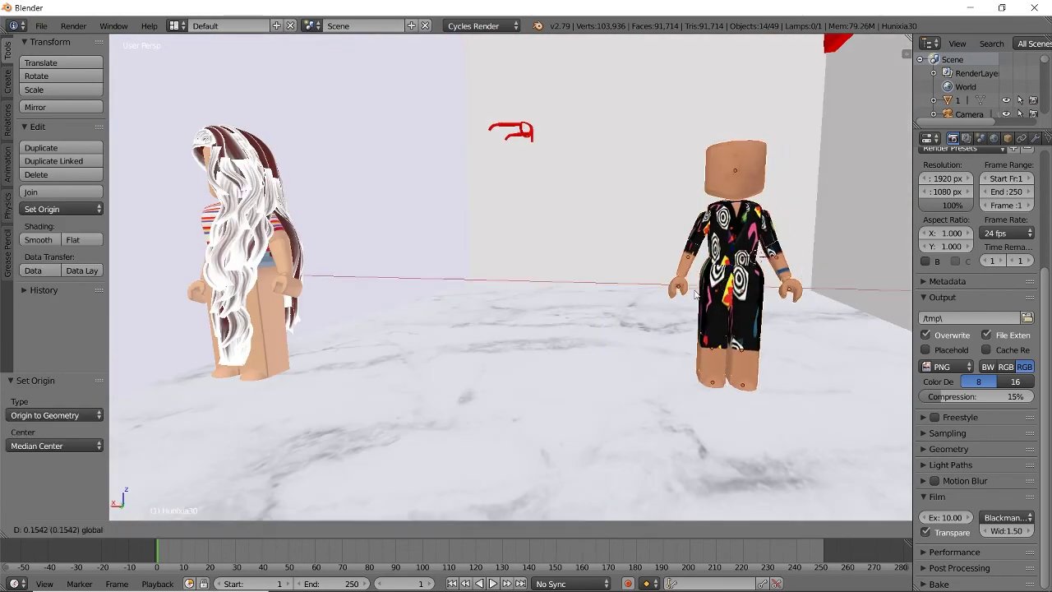
key("g")
key("x")
left_click(756, 254)
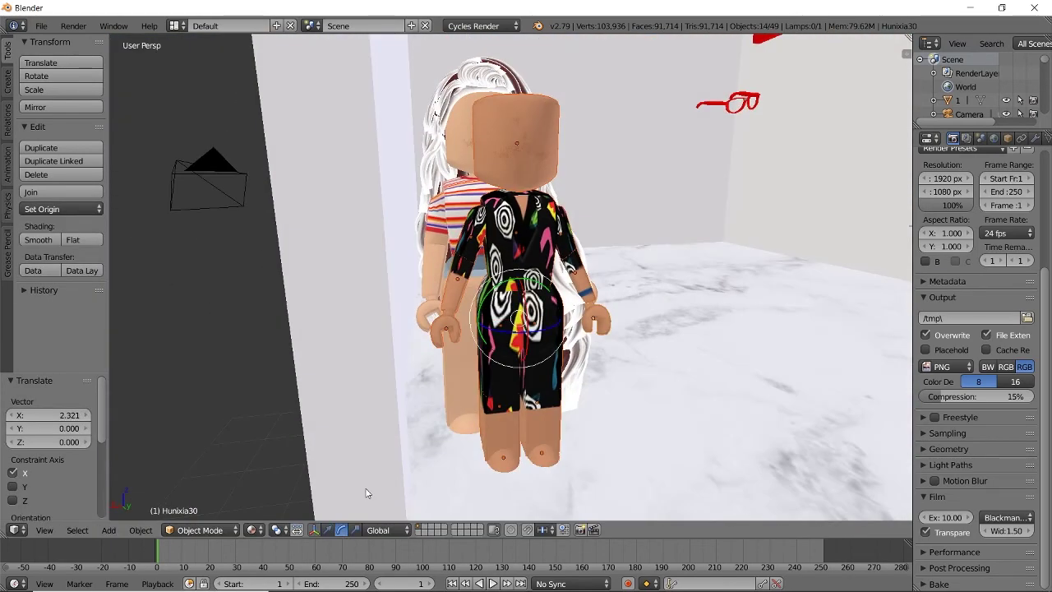
key("g")
key("x")
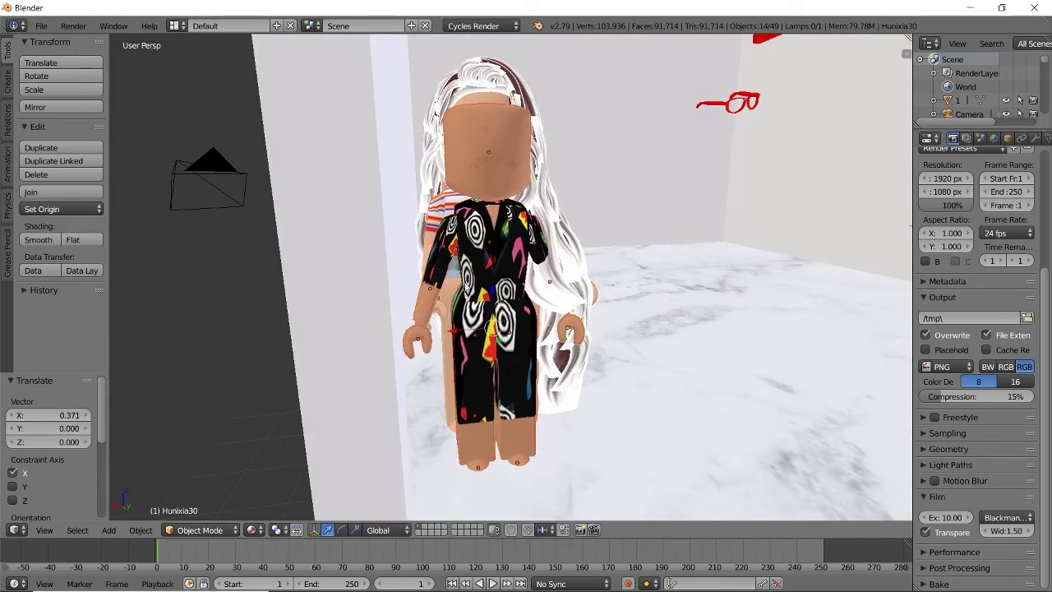
Step: Tilt the black-outfit avatar's head and shift the avatar 0.128 along X
key("shift+f")
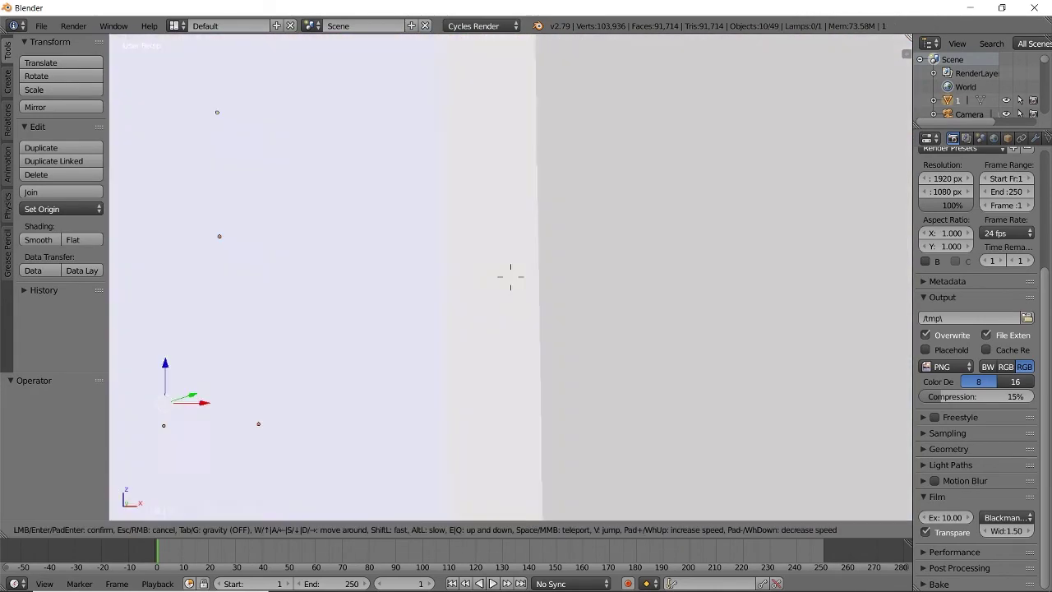
left_click(509, 280)
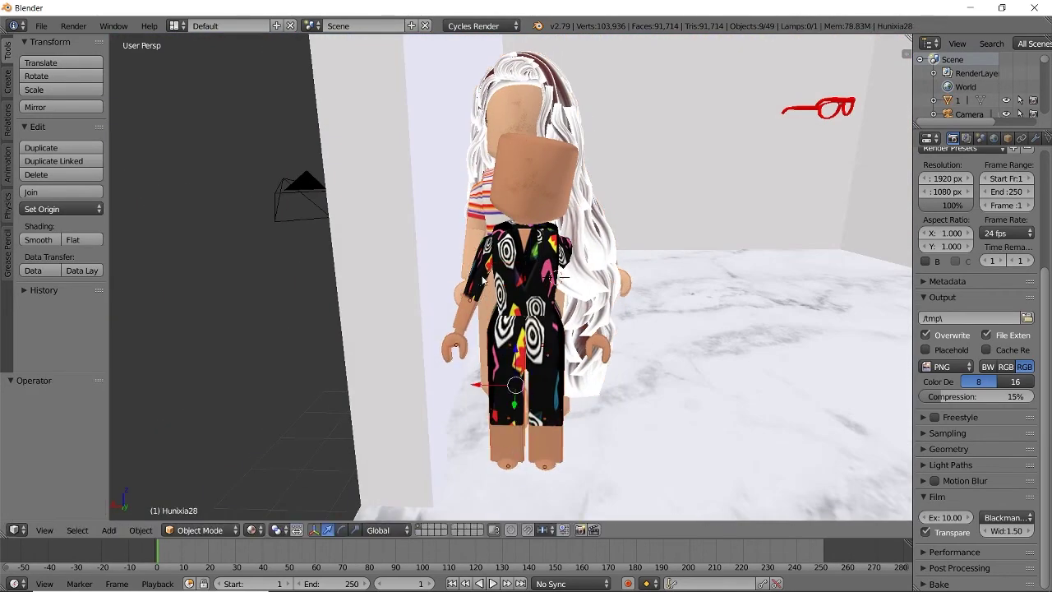
key("shift+f")
left_click(483, 281)
key("g")
key("x")
left_click(445, 250)
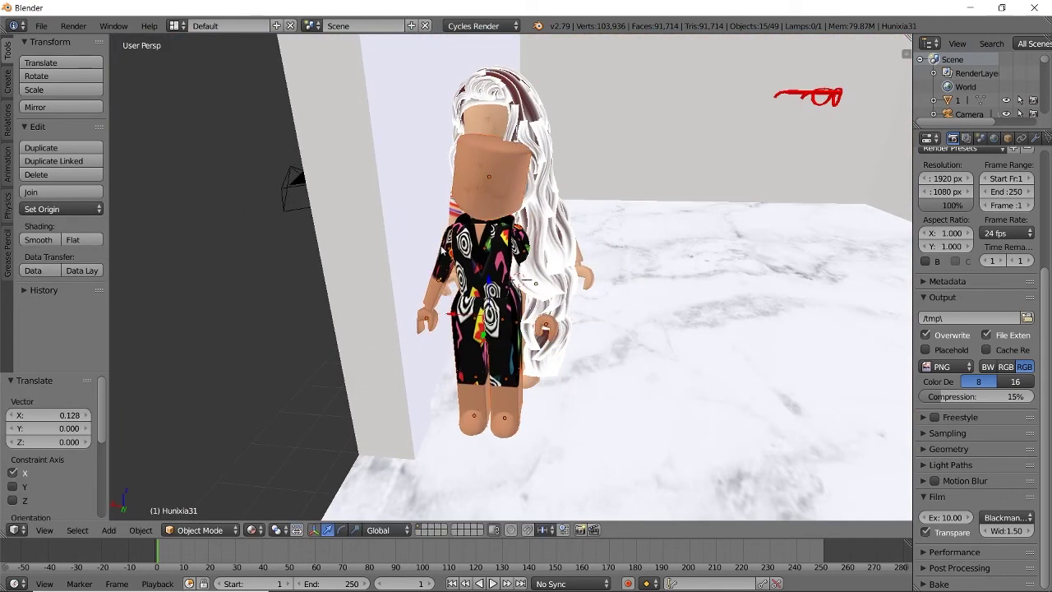
Step: Adjust the black-outfit avatar along X and lower it by 0.107 toward the marble floor
key("shift+f")
left_click(510, 279)
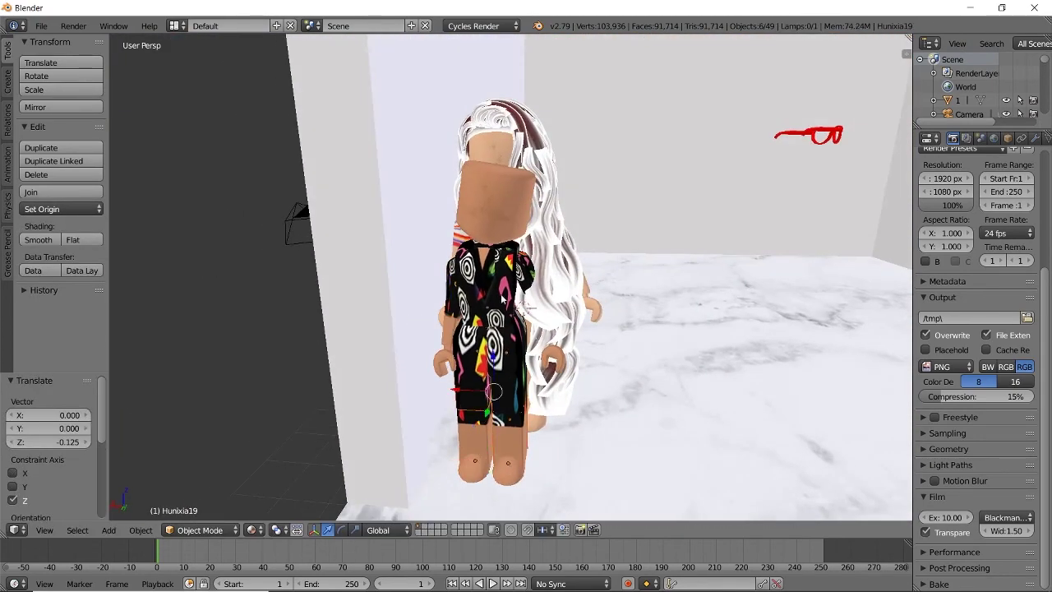
key("shift+f")
left_click(510, 279)
key("g")
key("x")
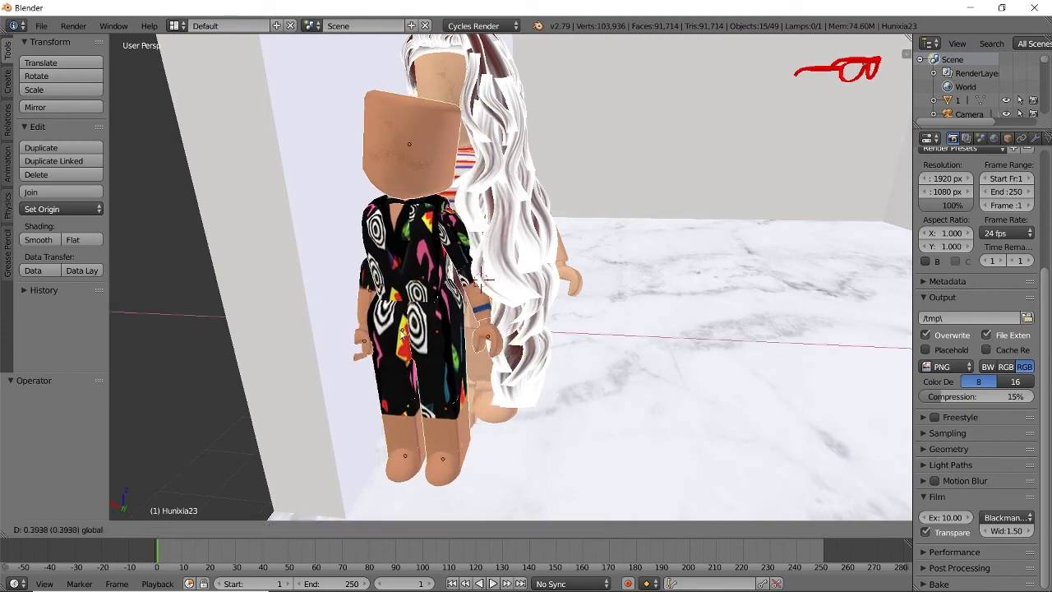
left_click(335, 516)
key("shift+f")
left_click(510, 279)
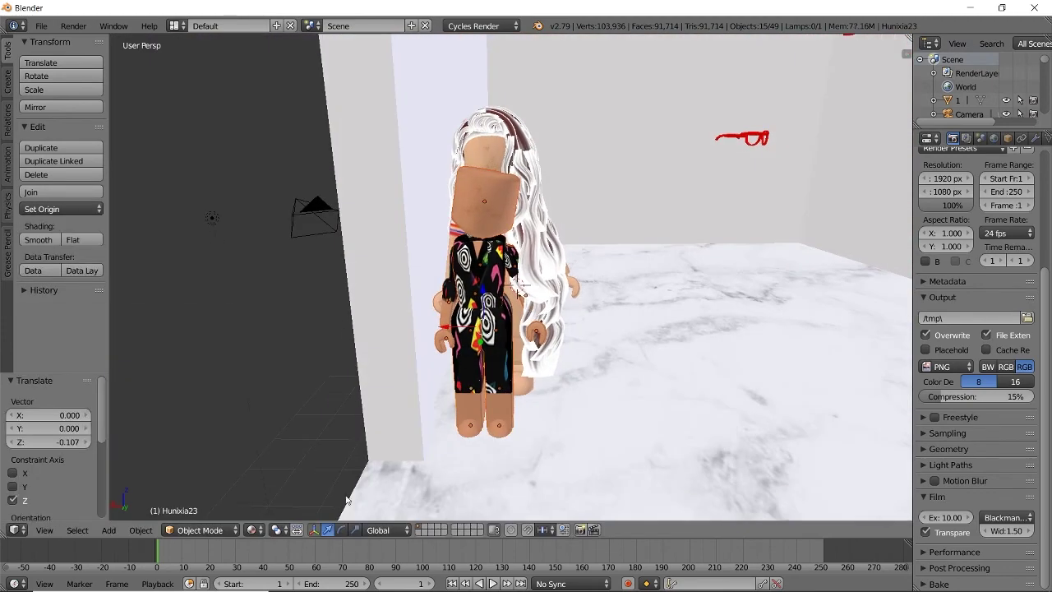
Step: Rotate the black-outfit avatar slightly beside the edge of the white wall
key("r")
left_click(532, 332)
key("shift+f")
left_click(600, 341)
key("shift+f")
left_click(352, 346)
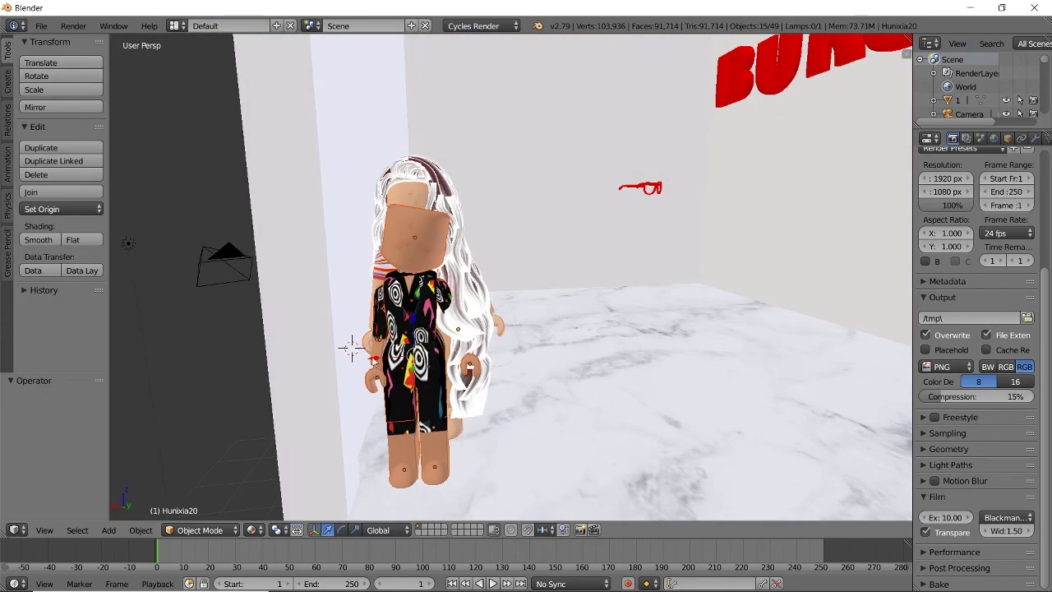
Step: Reposition the black-outfit avatar along X so it stands directly in front of the striped-shirt avatar at the wall edge
key("shift+f")
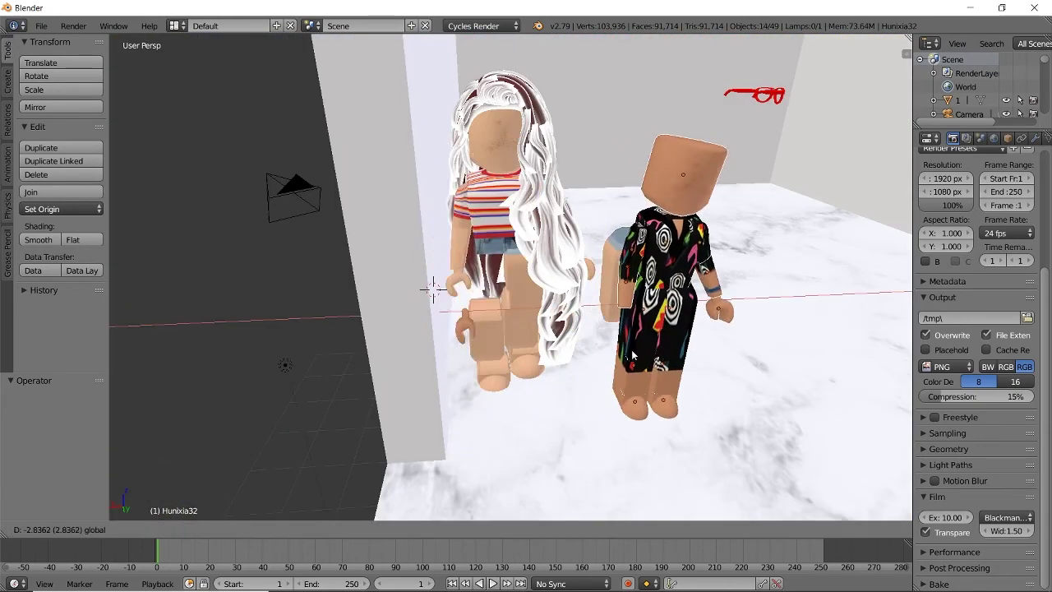
left_click(334, 449)
key("shift+f")
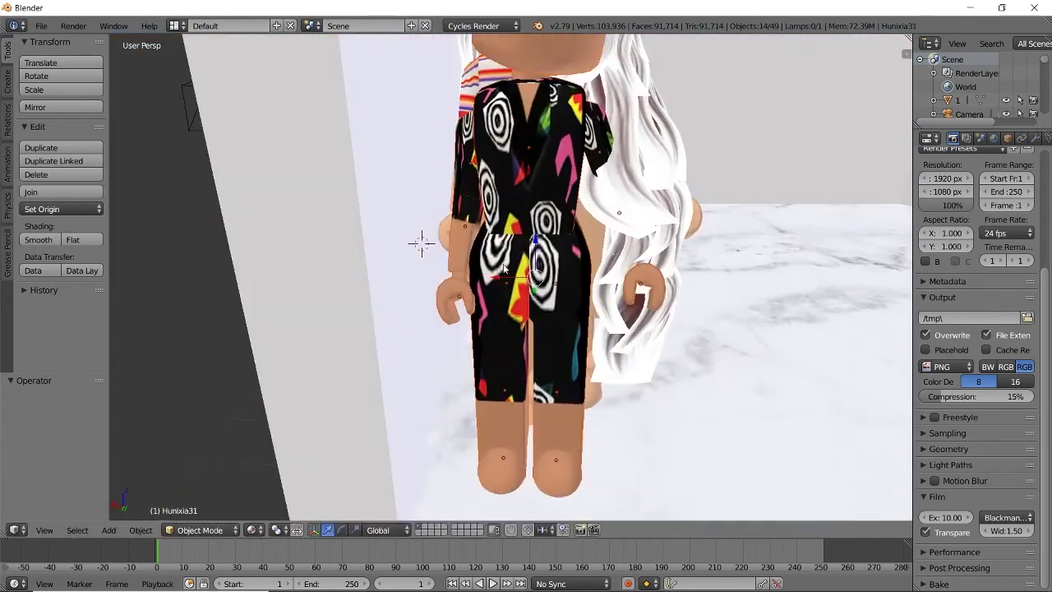
left_click(489, 253)
key("g")
left_click(489, 253)
key("shift+f")
left_click(611, 255)
Step: Select the striped-shirt avatar's lower-leg pieces in wireframe view and reposition them, raising by 0.587
key("z")
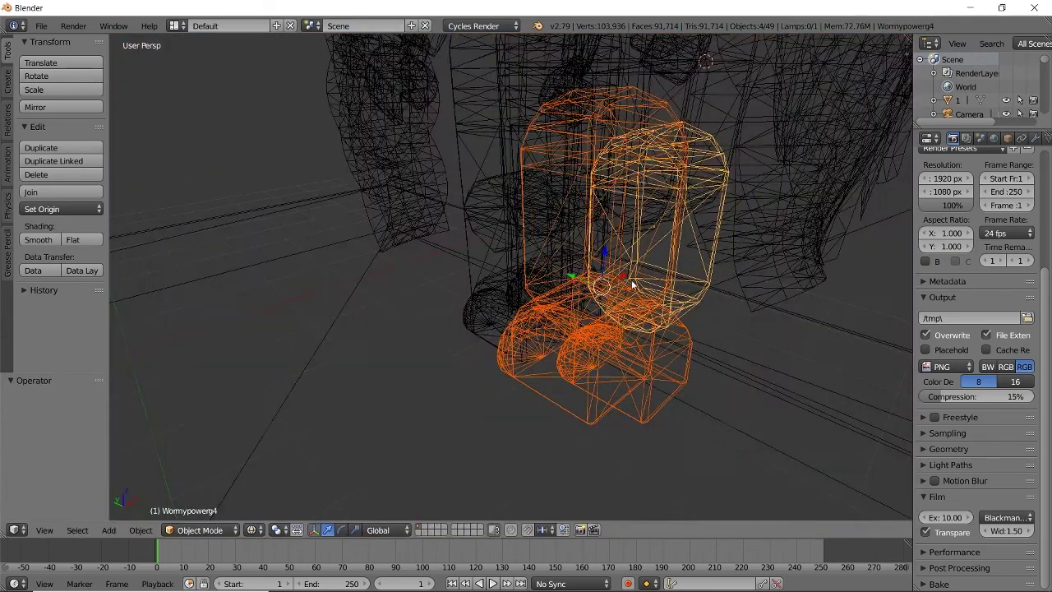
key("z")
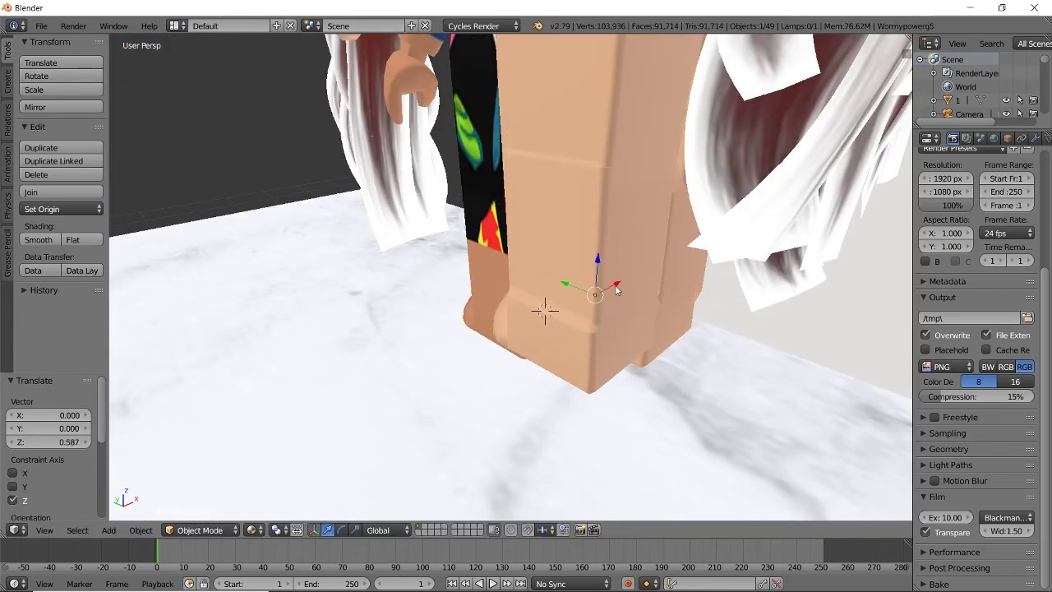
key("shift+f")
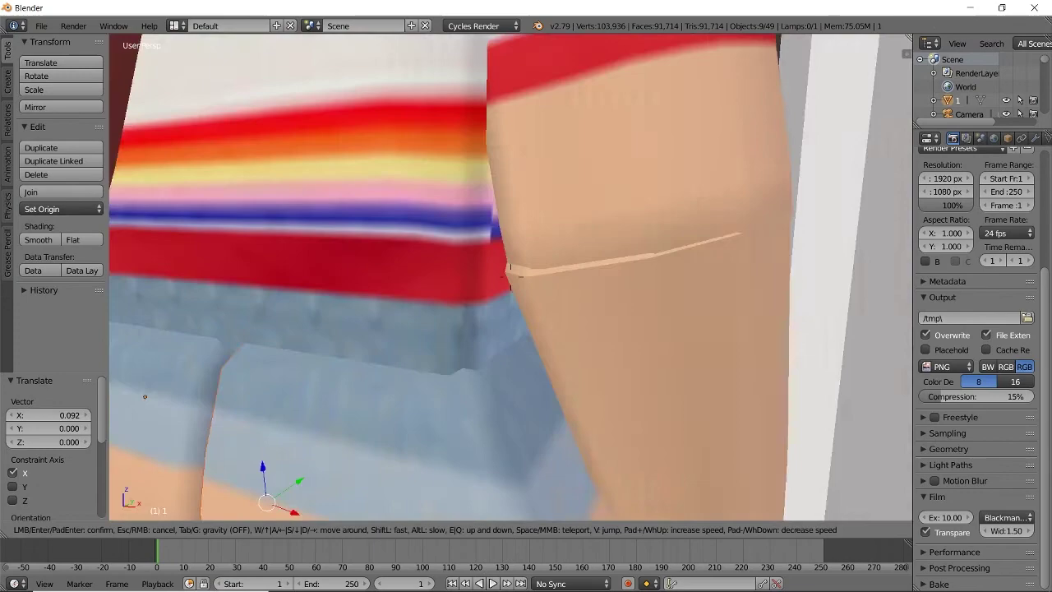
left_click(620, 145)
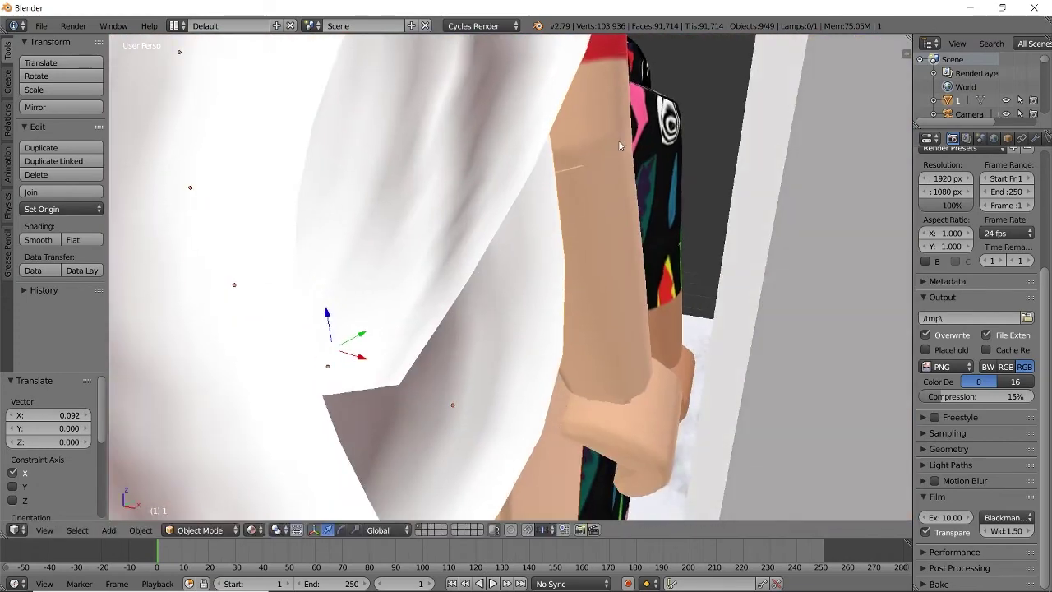
Step: Move the whole striped-shirt avatar with its hair closer behind the black-outfit avatar
key("shift+f")
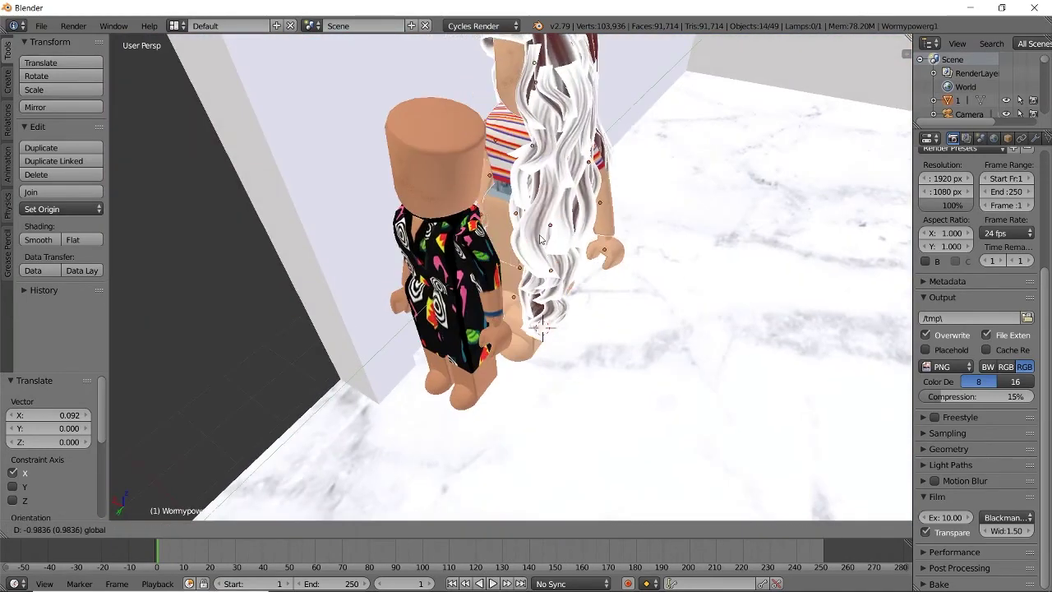
left_click(515, 252)
key("g")
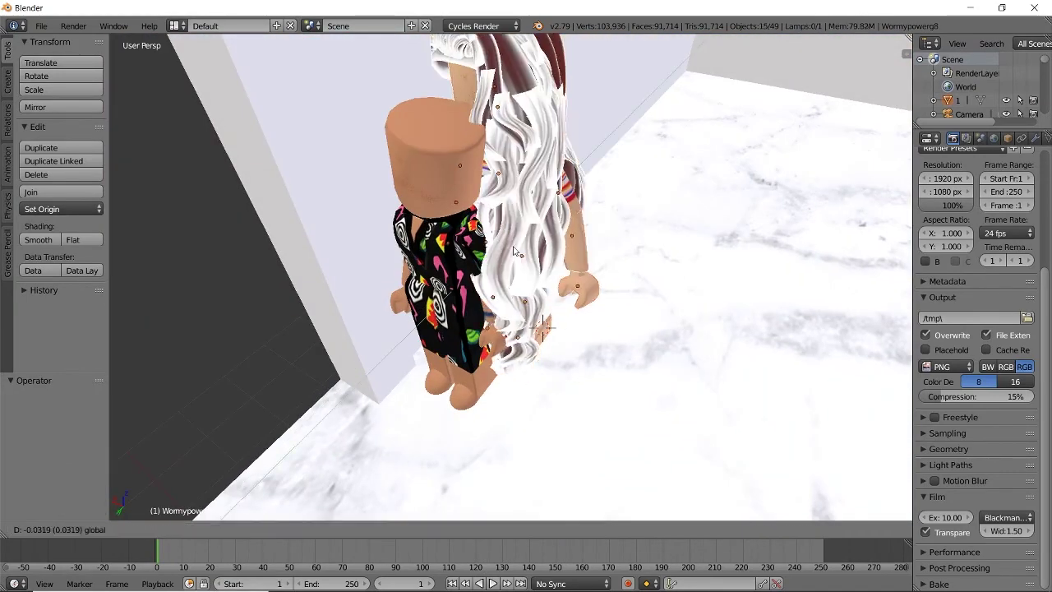
left_click(516, 252)
key("shift+f")
left_click(490, 372)
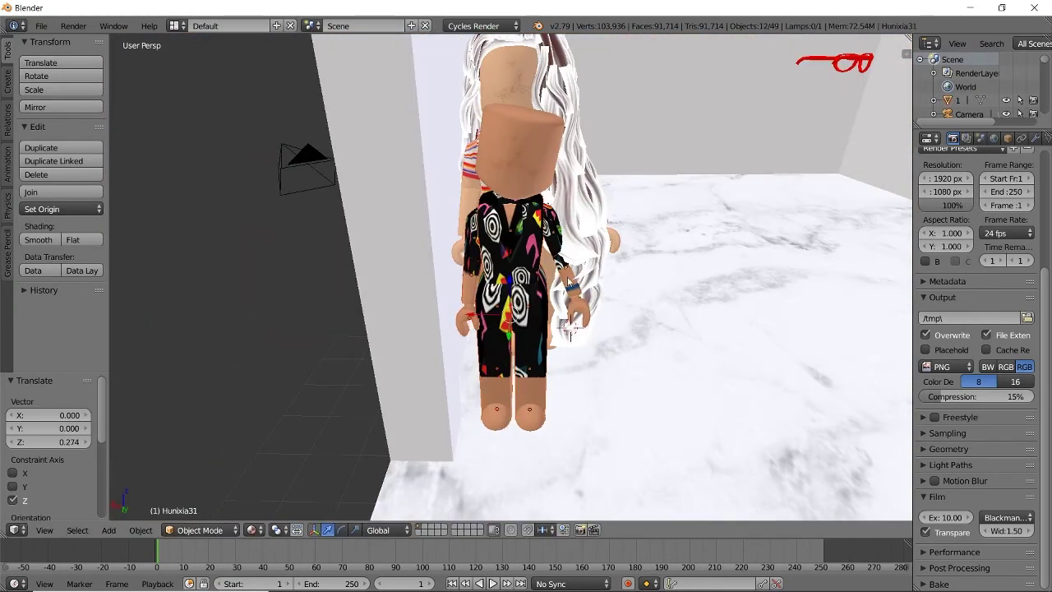
Step: Shift the black-outfit avatar along X and raise the striped-shirt avatar by 0.231 behind it
key("g")
left_click(358, 488)
key("shift+f")
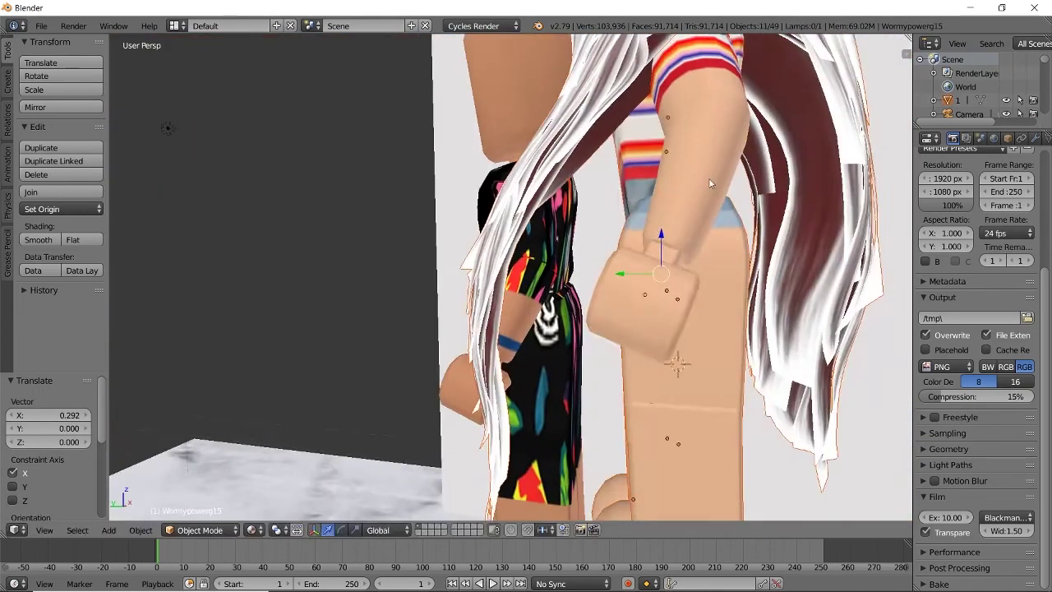
left_click(558, 302)
key("shift+f")
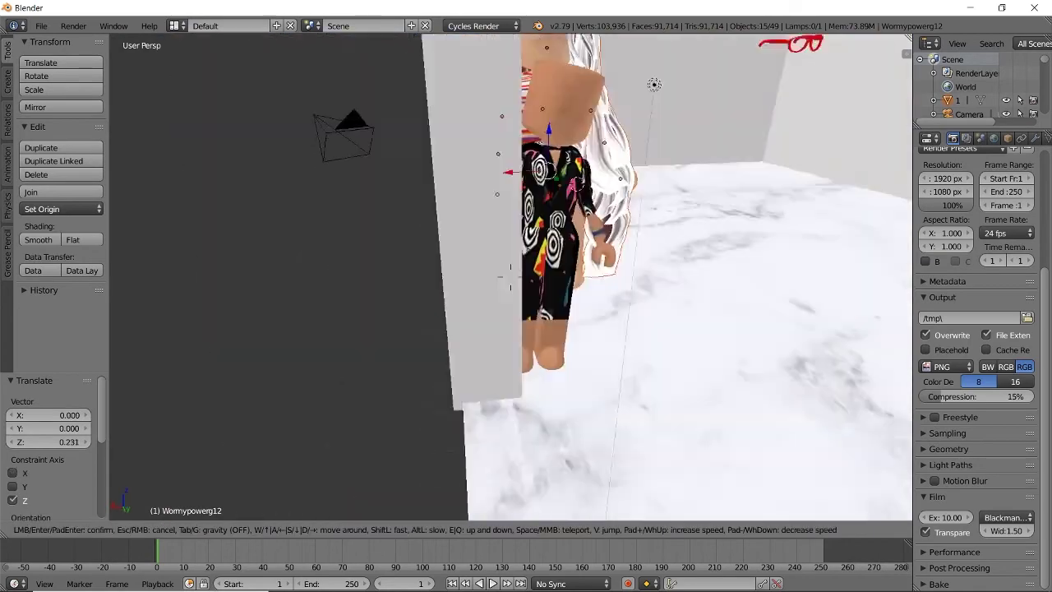
left_click(713, 208)
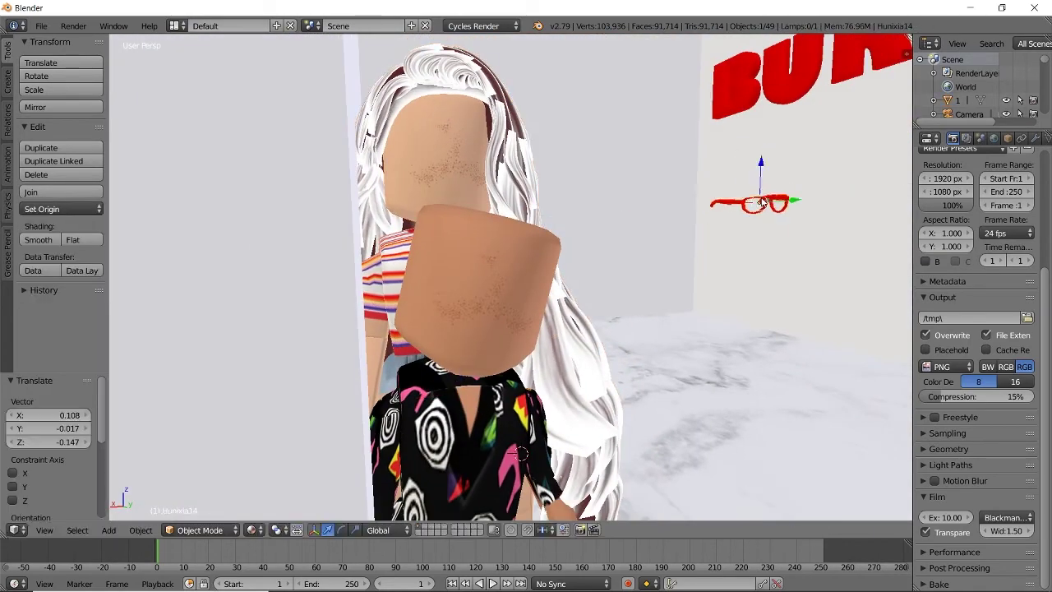
Step: Move the red glasses onto the striped-shirt avatar's face and rotate them to fit over the eye area
left_click_drag(793, 200, 588, 222)
left_click(341, 529)
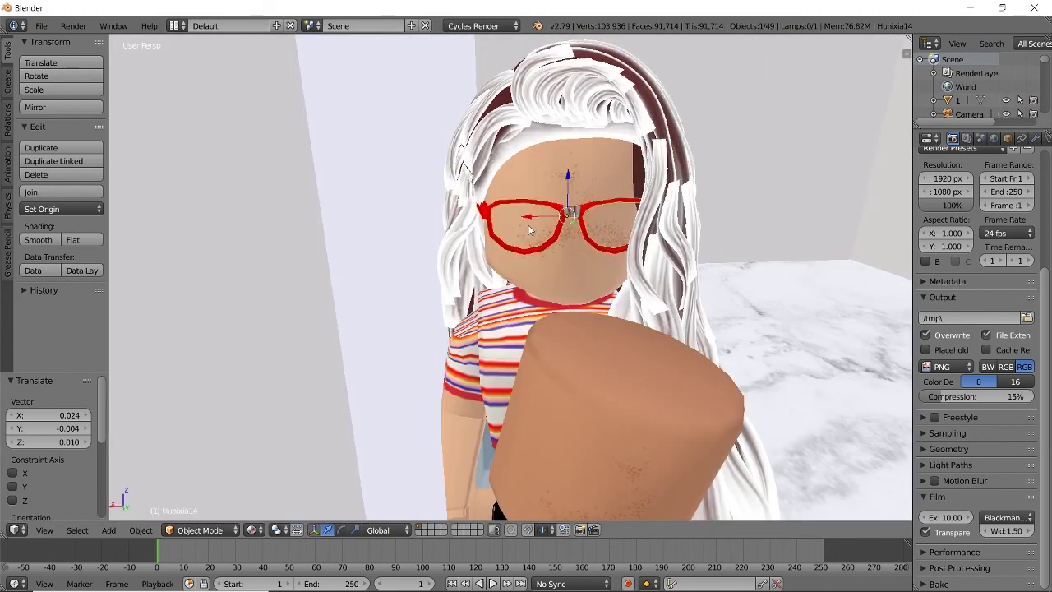
left_click(510, 266)
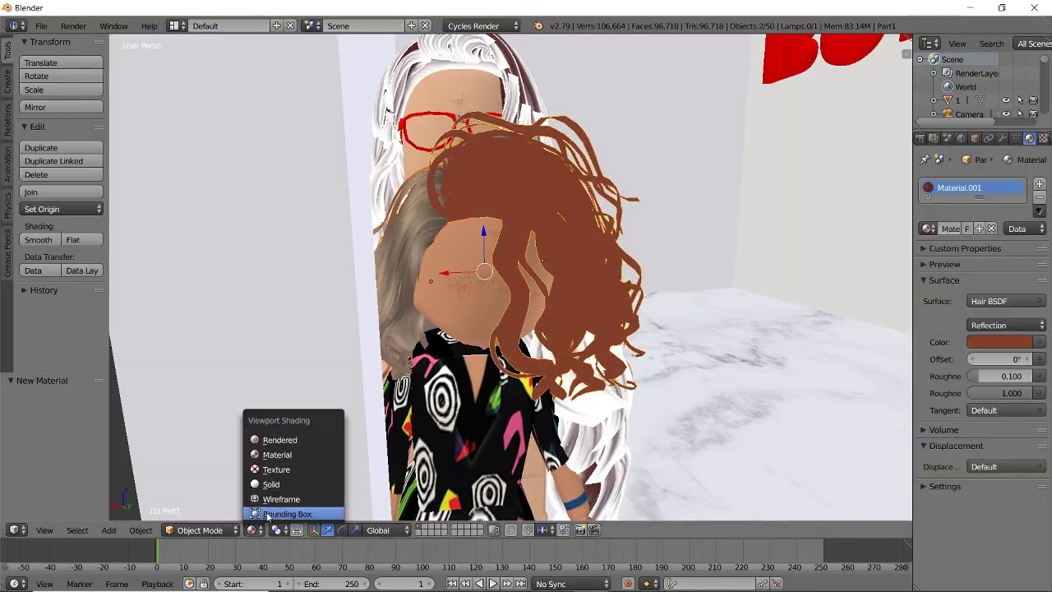
Step: Preview the scene in Rendered shading and add a second material to the curly hair
left_click(279, 438)
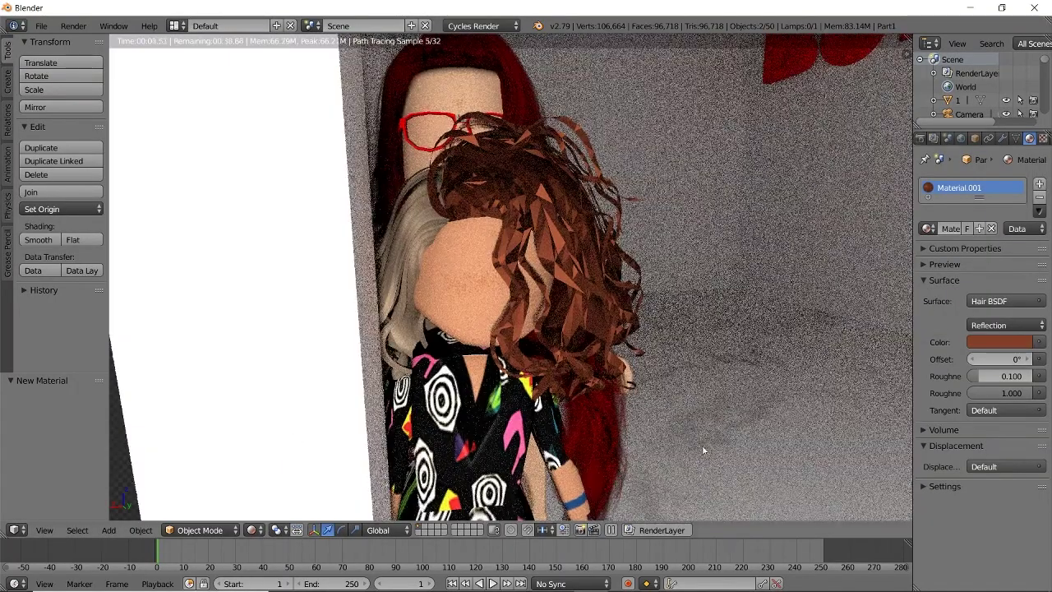
left_click(971, 259)
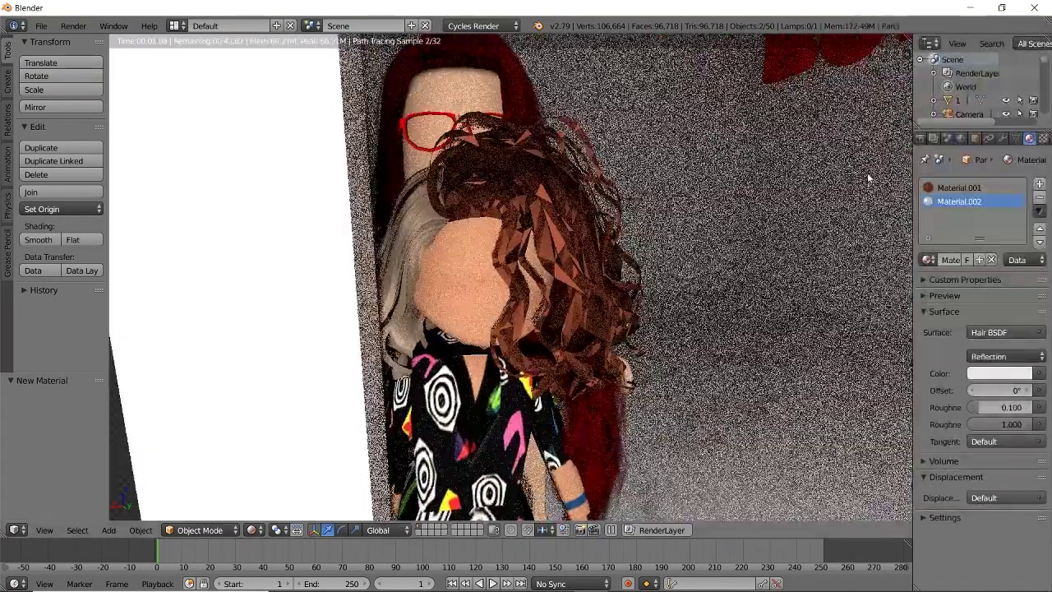
Step: Try Transparent, Translucent and Anisotropic BSDF surfaces on the curly hair's materials
left_click(994, 332)
left_click(884, 272)
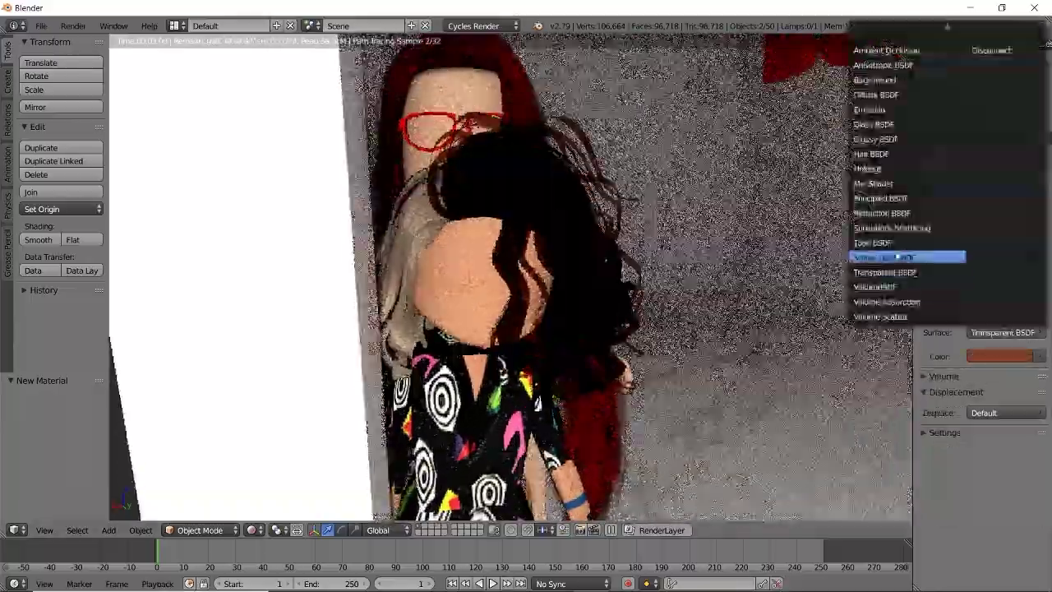
left_click(892, 257)
left_click(1002, 332)
left_click(883, 65)
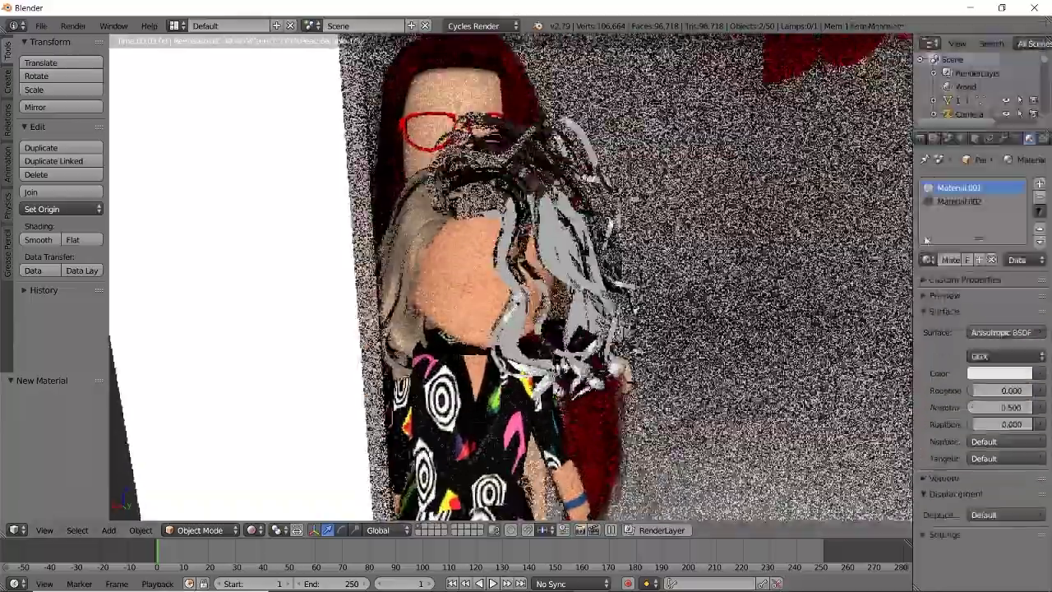
Step: Set the curly hair's surface to Glass BSDF with a dark brown colour after trying Glossy BSDF
left_click(1002, 332)
left_click(873, 140)
left_click(998, 373)
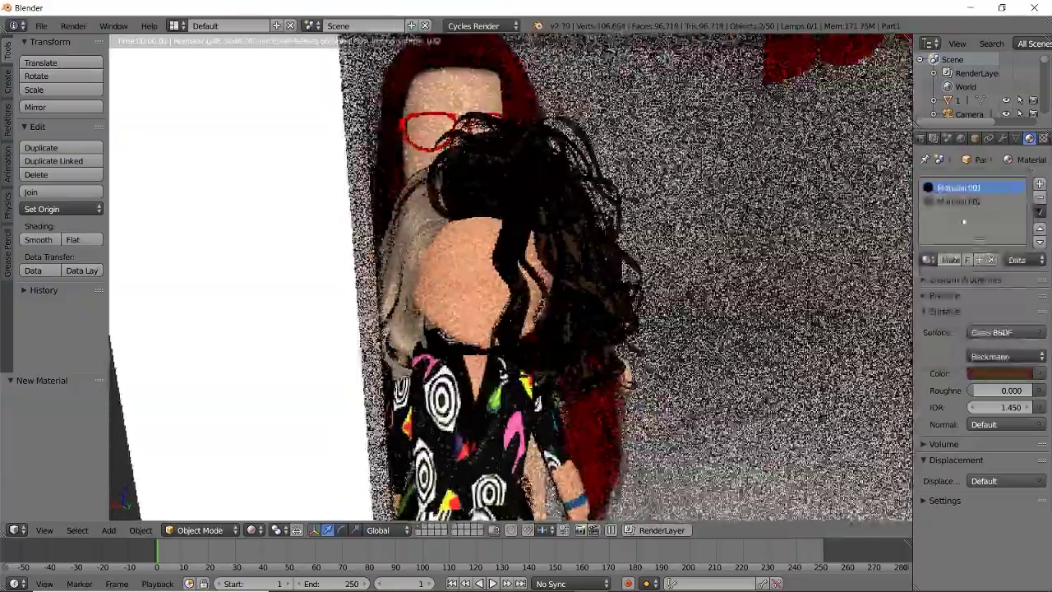
left_click(1003, 332)
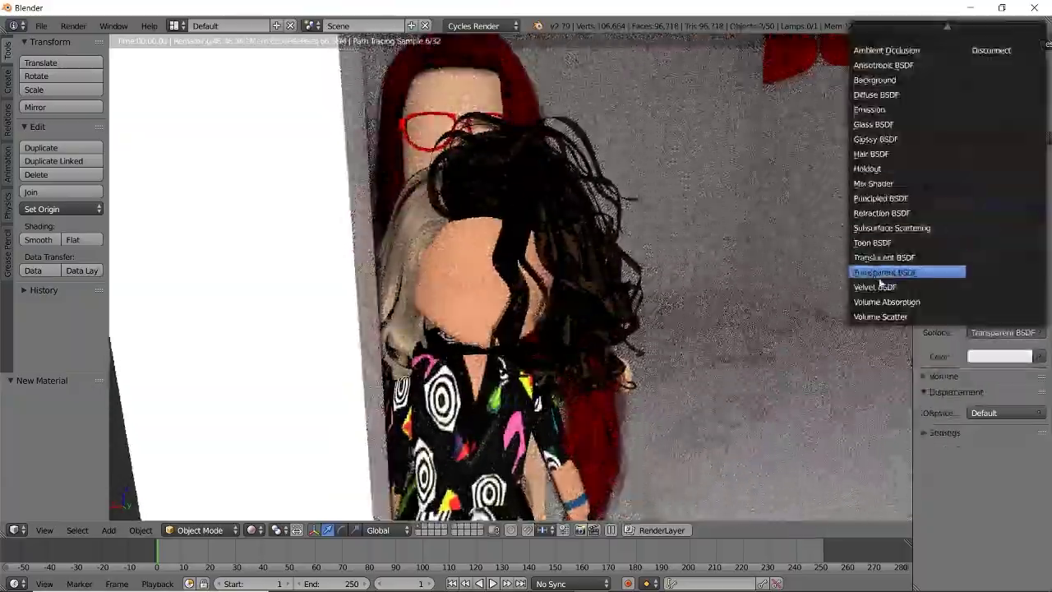
left_click(872, 124)
left_click(998, 373)
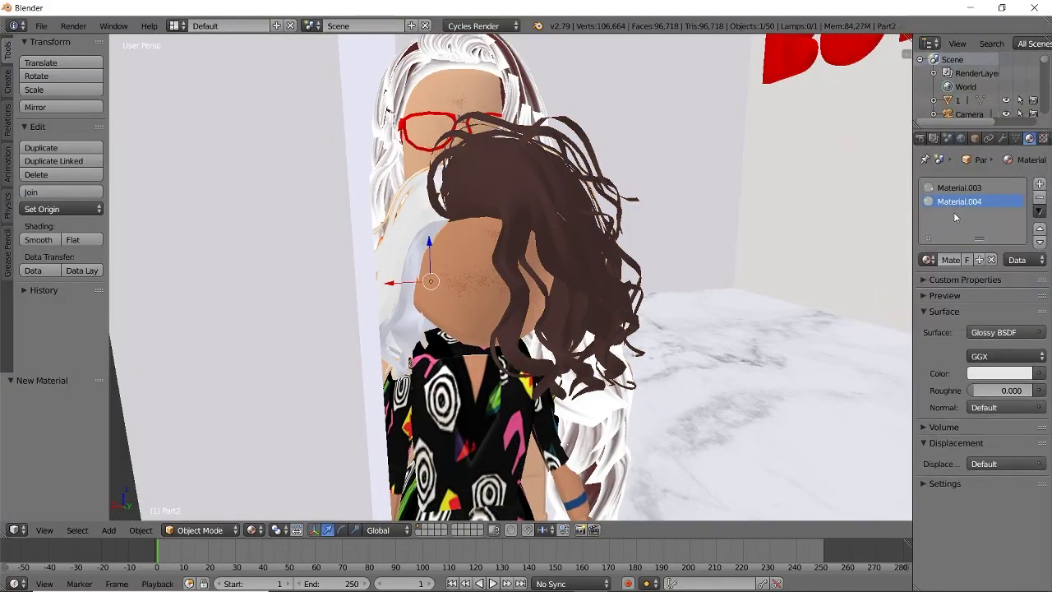
Step: Colour the second hair piece dark brown with RGB 0.105, 0.055, 0.024 and adjust the curly hair's brown to match
left_click(998, 373)
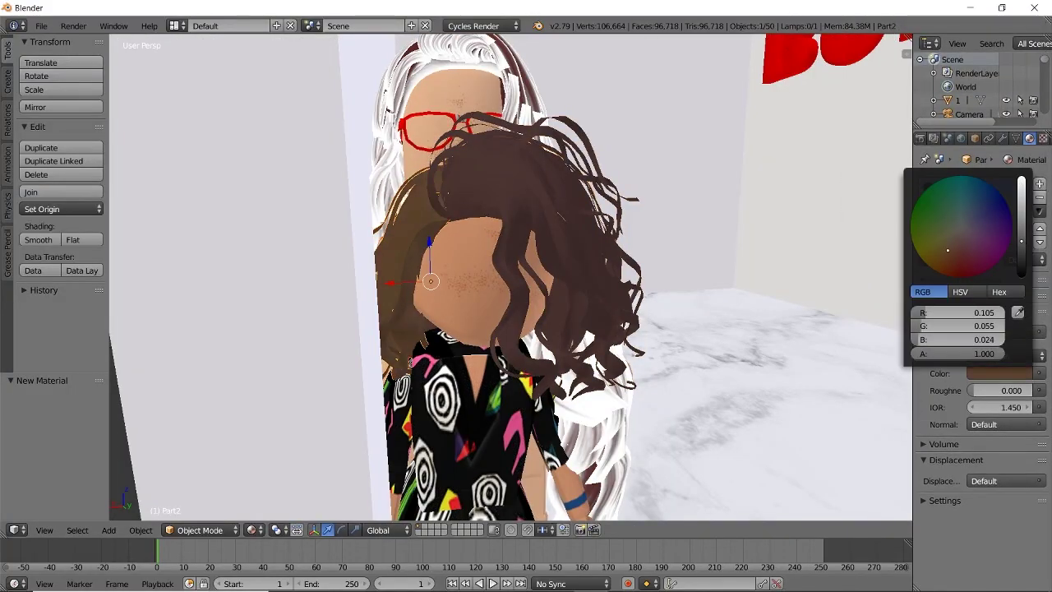
key("shift+z")
left_click(999, 373)
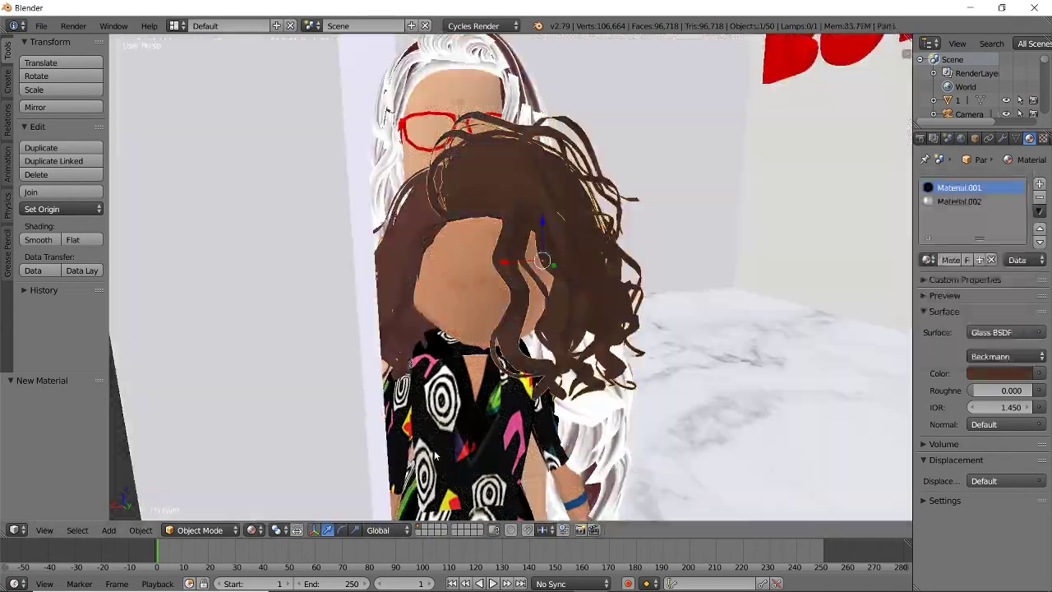
Step: Switch to the camera view, fly the camera to frame both avatars and the red lettering, and raise the white-haired avatar's selected parts 0.304 along Z
key("shift+z")
left_click(251, 529)
left_click(283, 498)
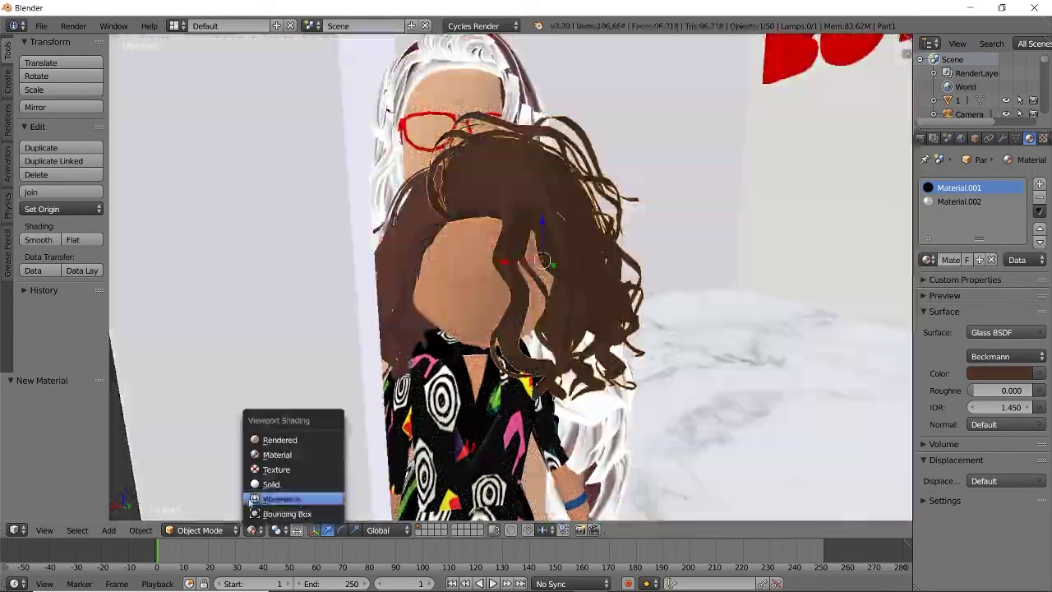
key("shift+f")
left_click(180, 485)
left_click(33, 529)
left_click(65, 482)
key("shift+f")
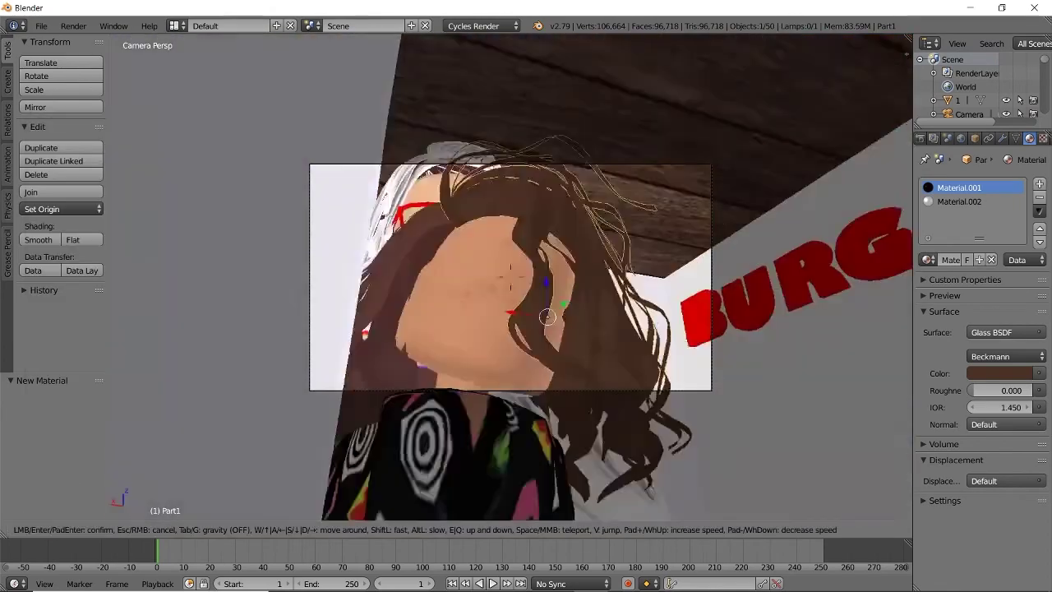
key("w")
key("Return")
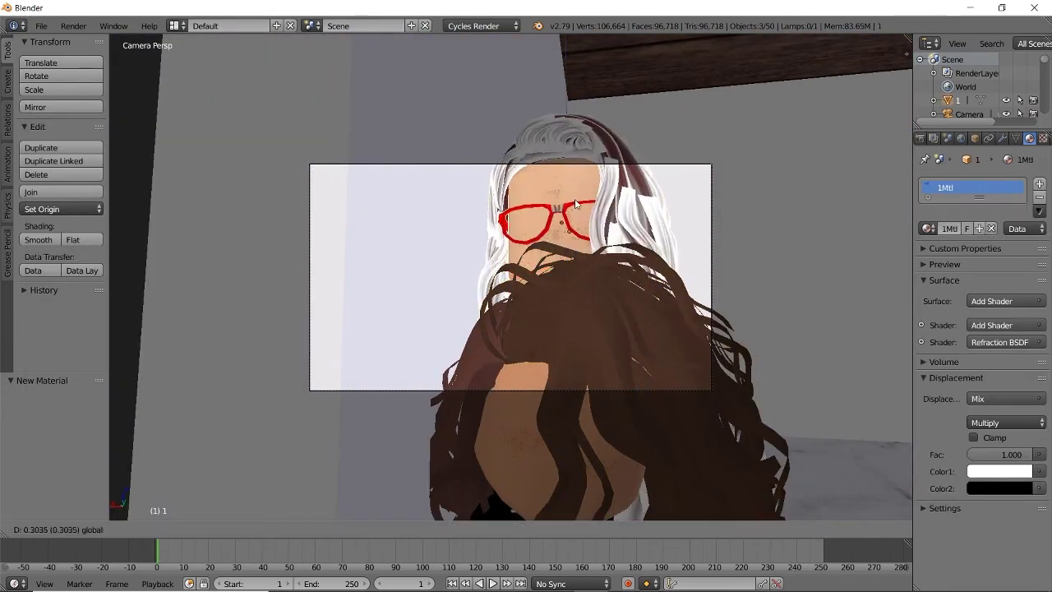
key("shift+f")
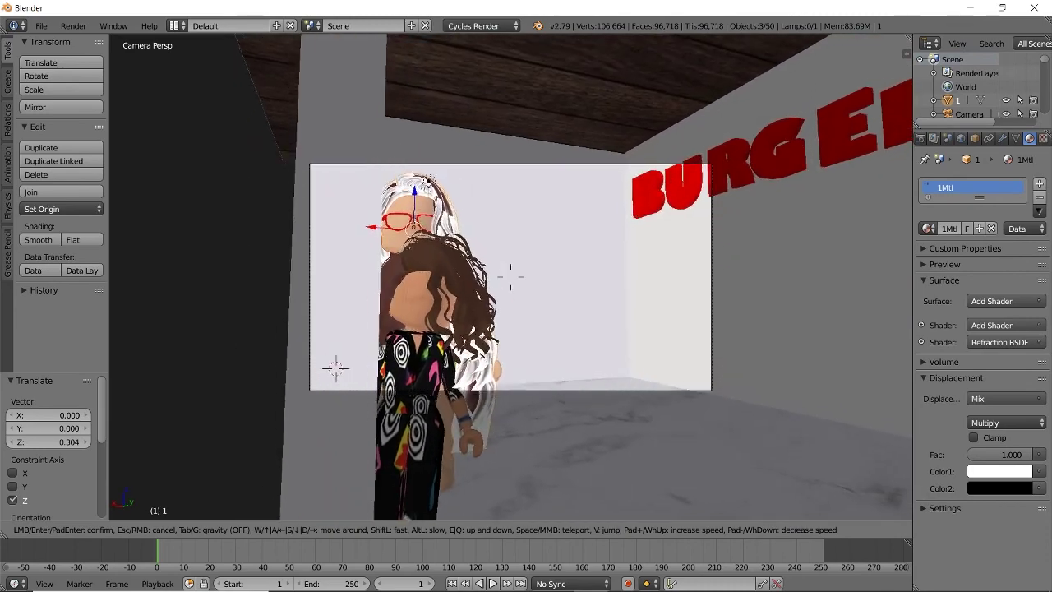
Step: Preview the camera framing in Rendered shading to check the scene's lighting
left_click(73, 25)
left_click(251, 529)
left_click(275, 437)
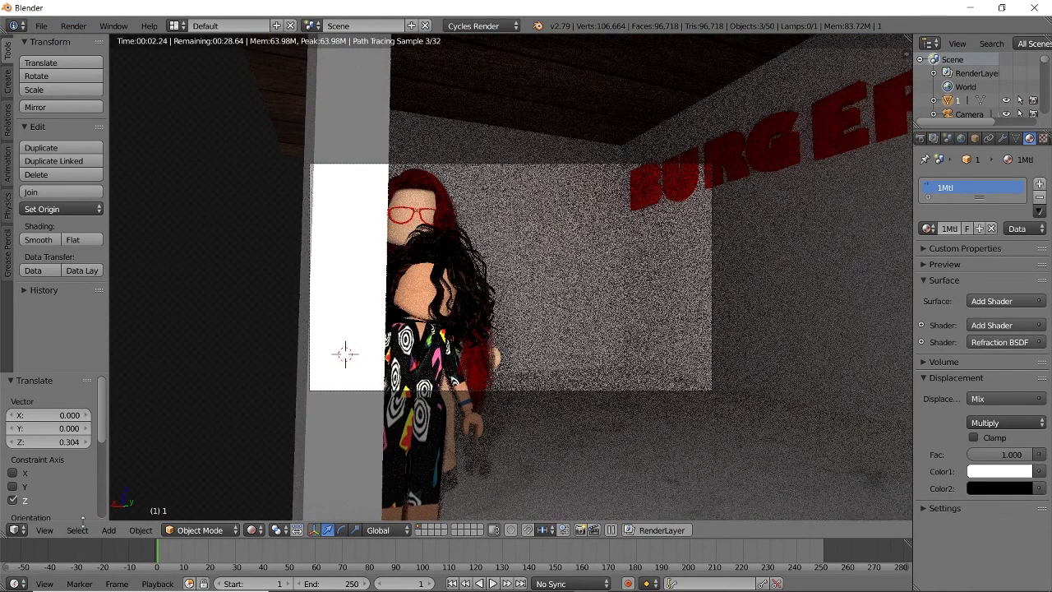
Step: Return to a non-rendered view, add a Sun lamp to the room and move it -1.121 along X
left_click(269, 484)
left_click(108, 529)
mouse_move(155, 358)
left_click(223, 369)
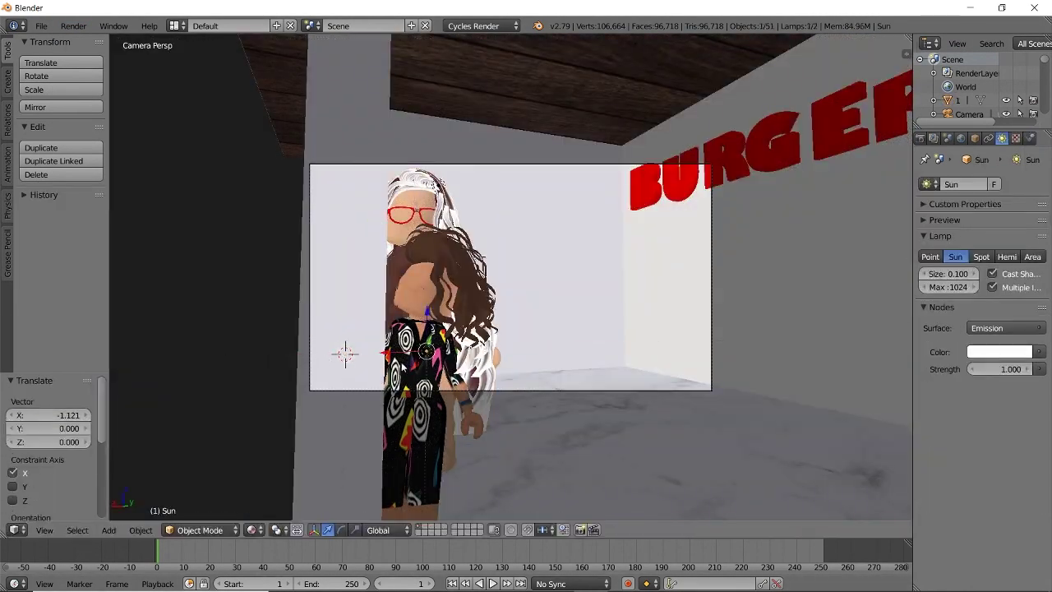
Step: Move the Sun lamp along Y, rotate it -91.9° about X, and adjust the camera framing of the avatars
key("g")
key("y")
key("r")
key("x")
left_click(545, 302)
key("shift+f")
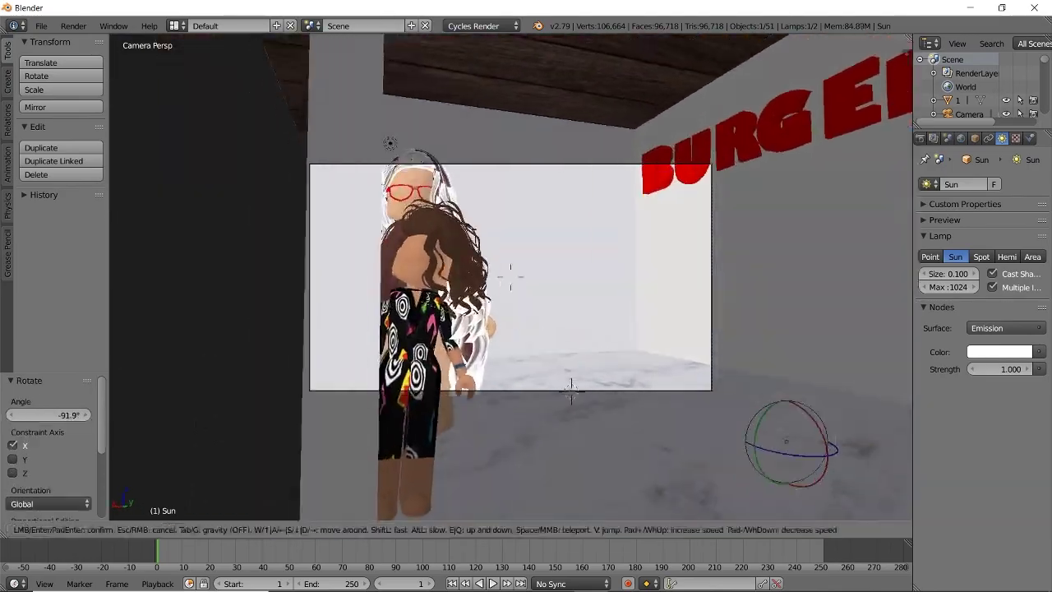
key("Return")
Step: Preview the scene in Rendered shading while tinting the Sun lamp's emission colour light pink
key("shift+z")
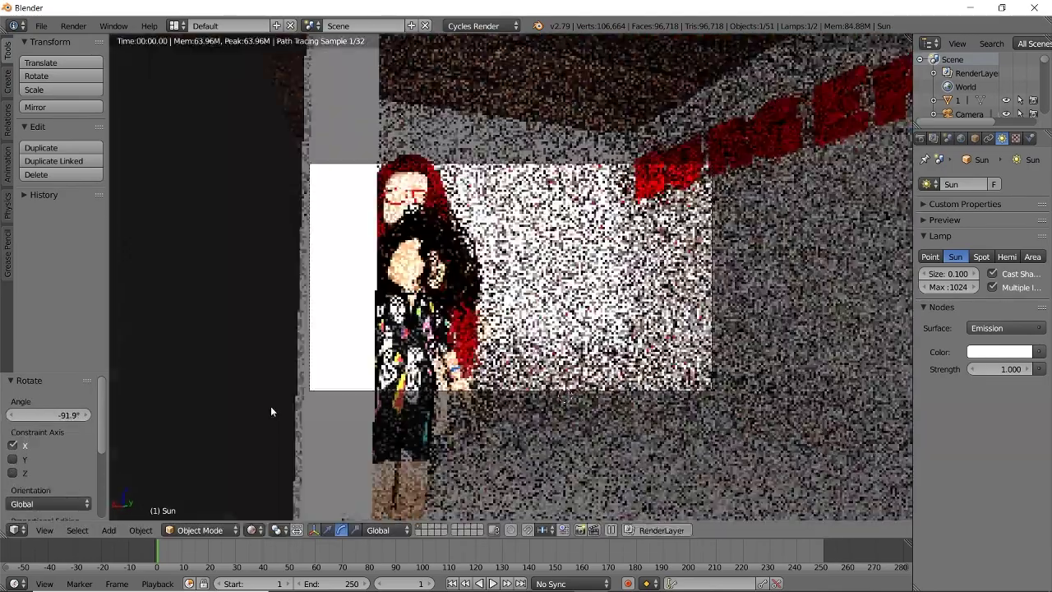
left_click(999, 352)
left_click(957, 217)
left_click(956, 240)
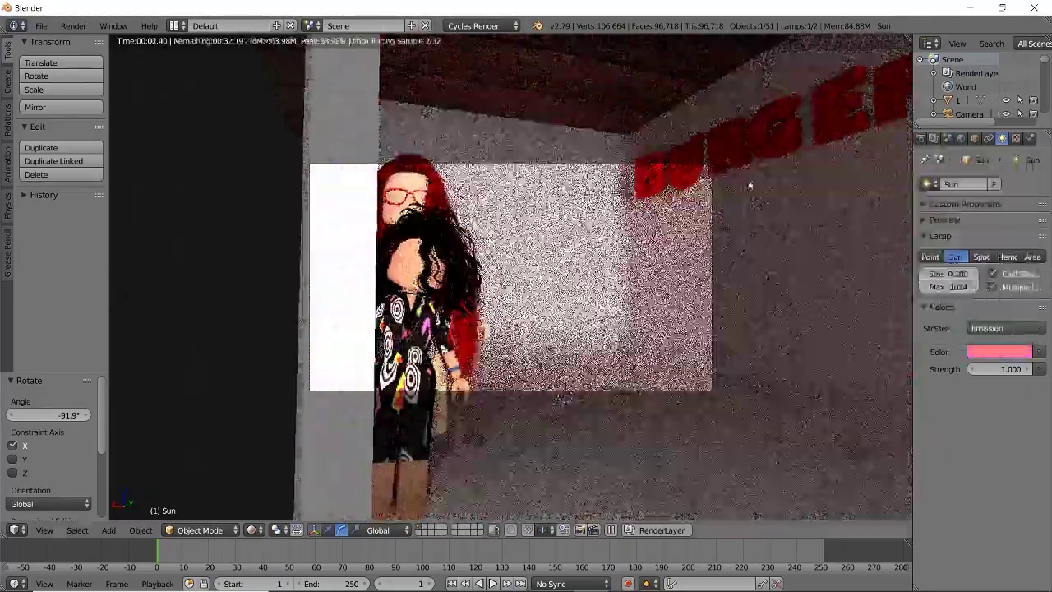
left_click(999, 351)
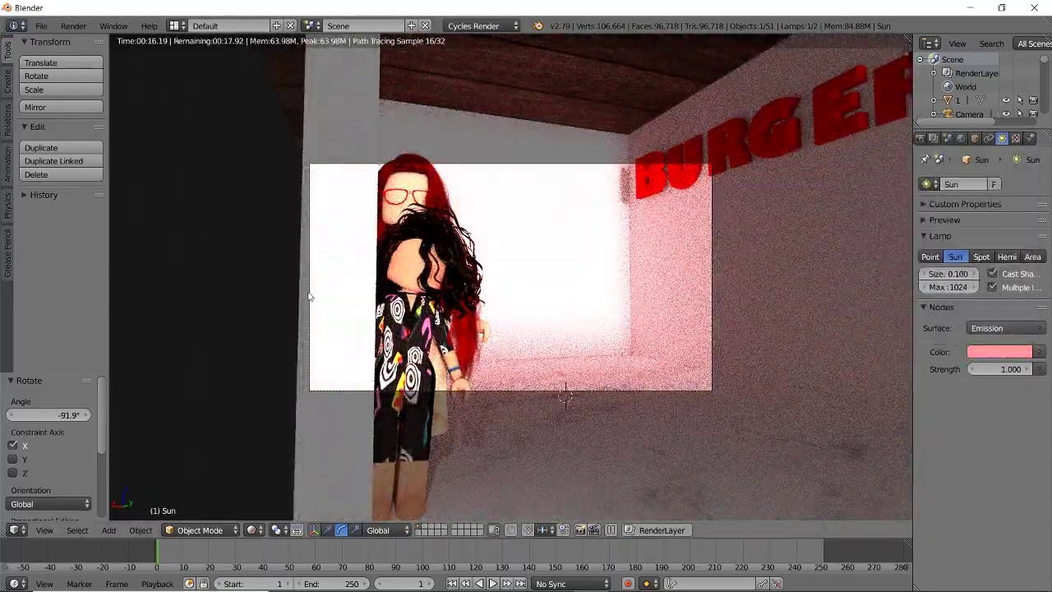
left_click(44, 530)
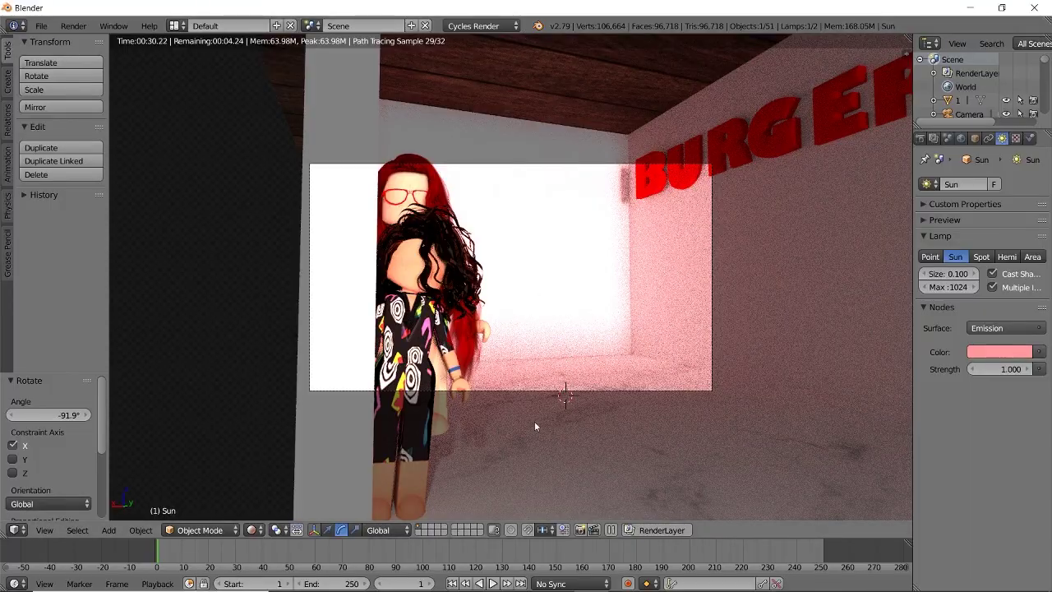
Step: Undo the Sun lamp's light pink tint and reframe the camera on both avatars
key("ctrl+z")
key("shift+f")
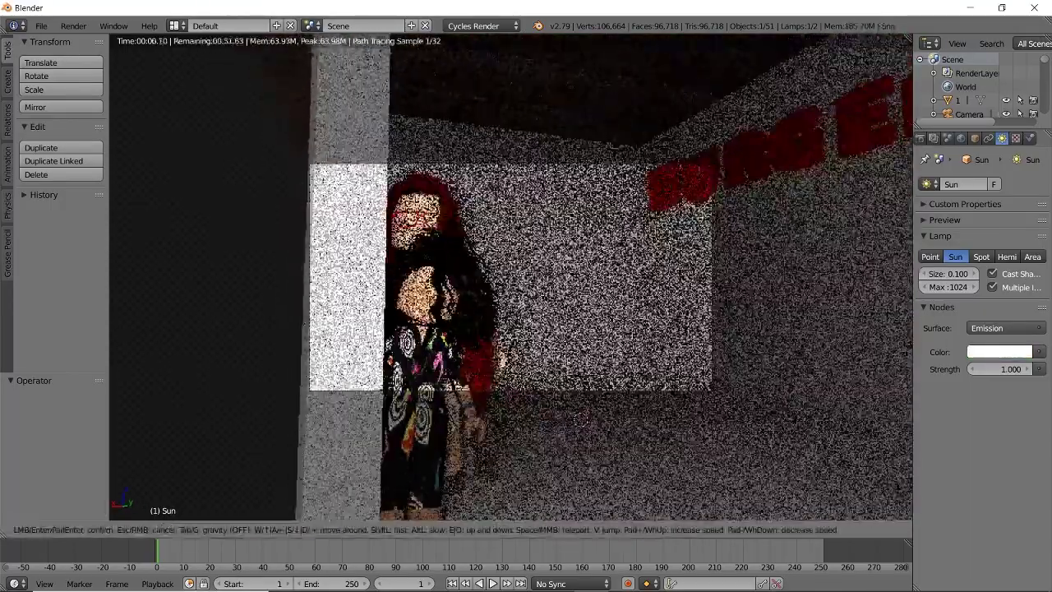
key("Escape")
left_click(113, 25)
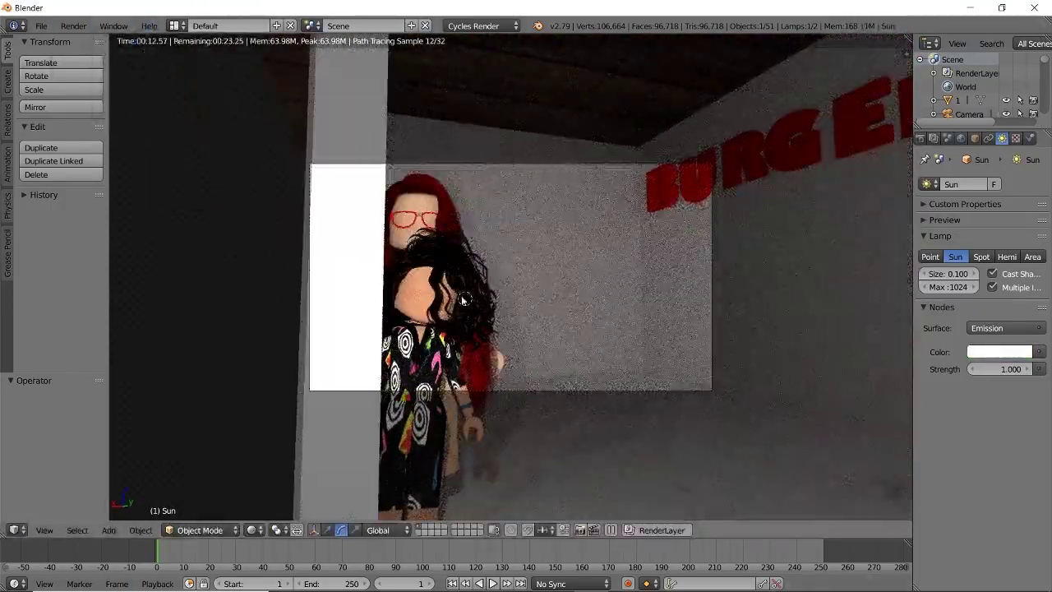
Step: Set the Sun lamp's emission colour to a saturated pink and start rendering the still image
left_click(999, 351)
left_click(977, 205)
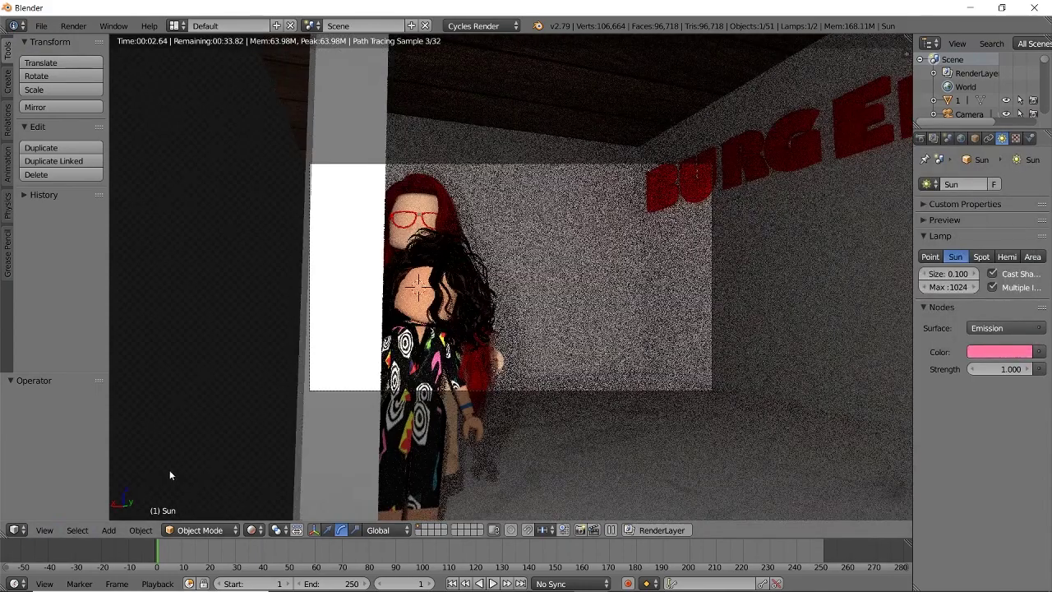
left_click(109, 530)
key("F12")
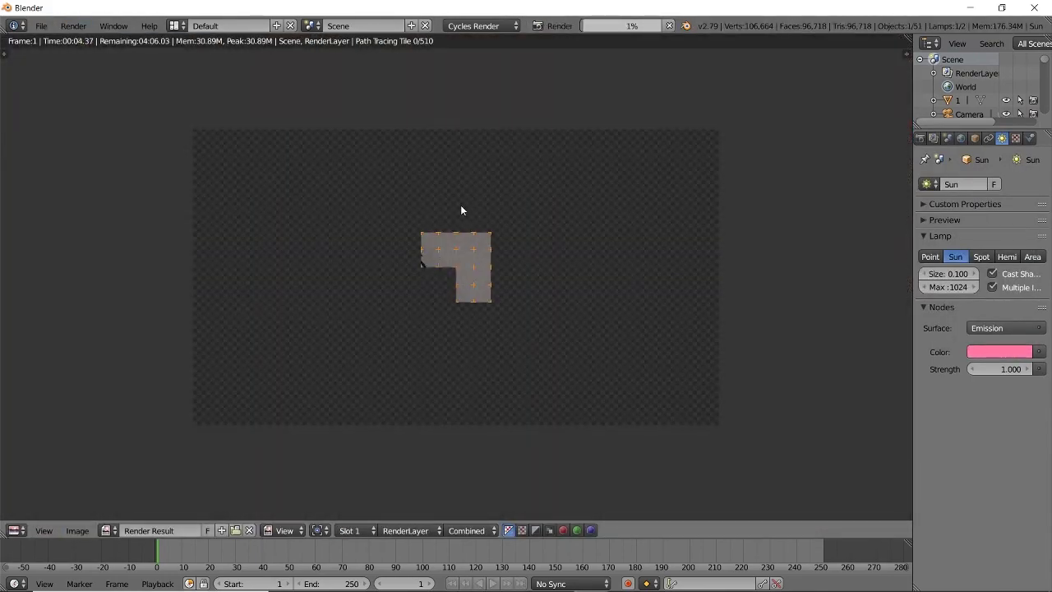